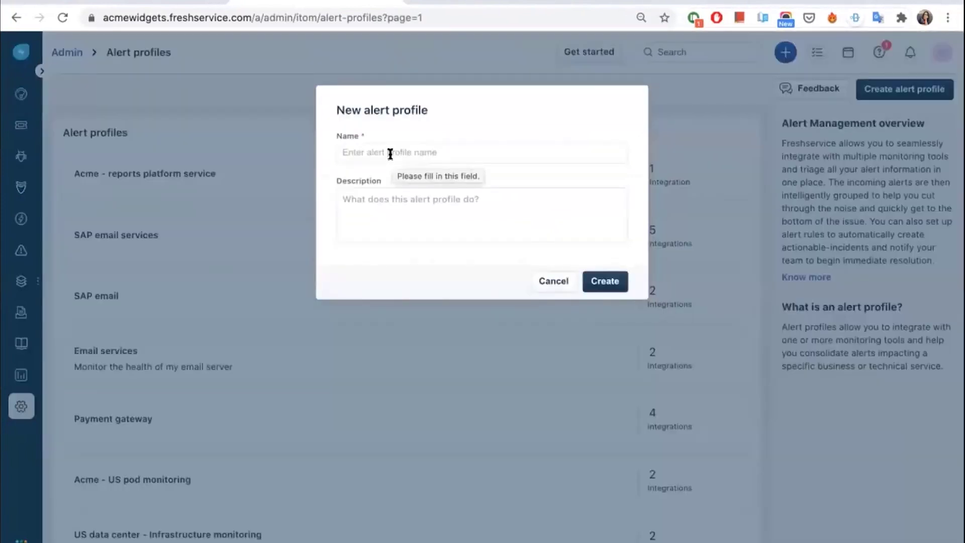
Create the alert profile 'Acme - catalogue service' and begin adding an integration to it
{"action": "type", "text": "Acme - catalogue service"}
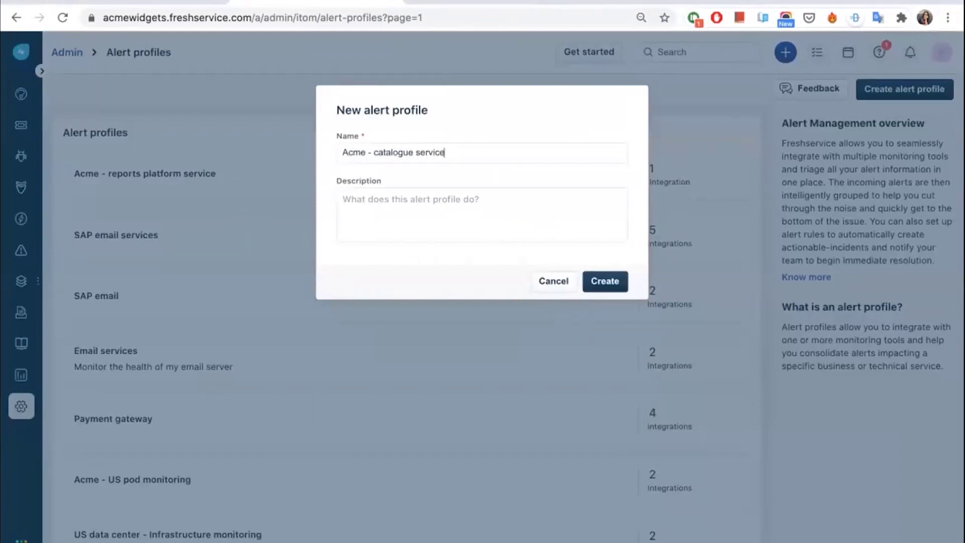
{"action": "left_click", "coordinate": [606, 281]}
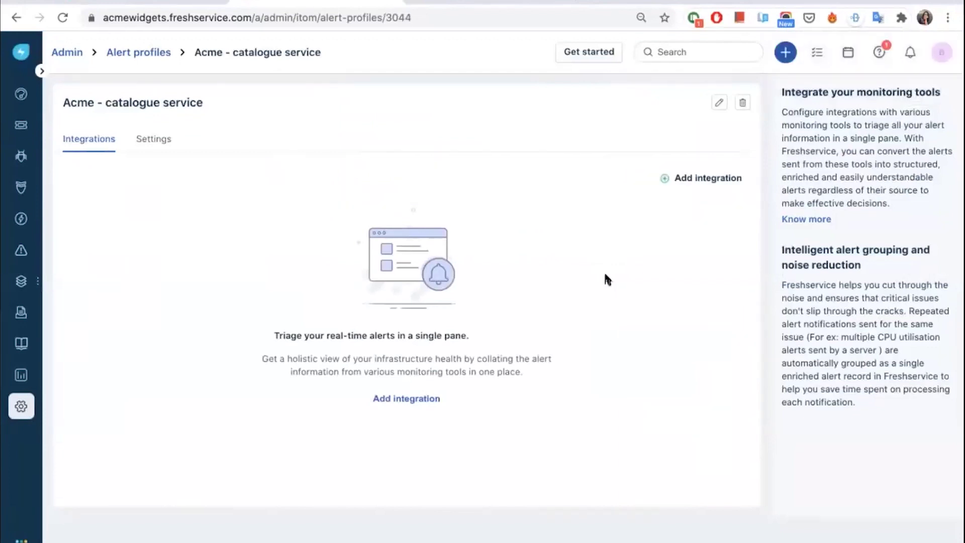
{"action": "left_click", "coordinate": [700, 181]}
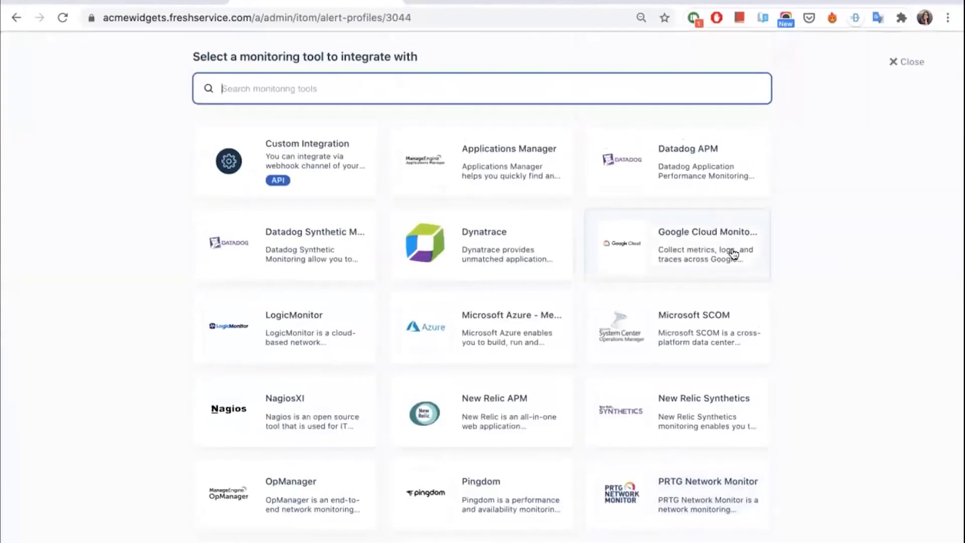
{"action": "scroll", "coordinate": [733, 252], "scroll_direction": "down", "scroll_amount": 1}
{"action": "scroll", "coordinate": [733, 252], "scroll_direction": "up", "scroll_amount": 1}
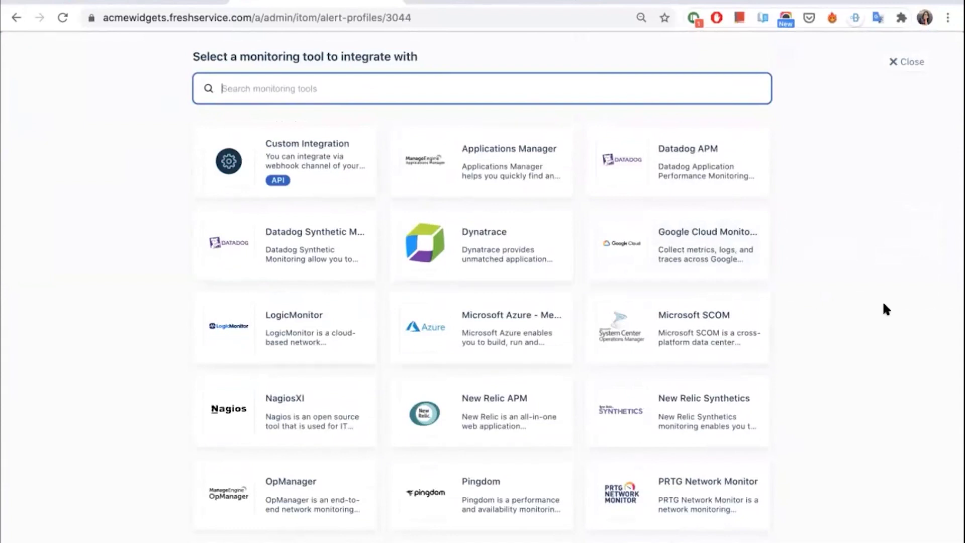
{"action": "scroll", "coordinate": [743, 365], "scroll_direction": "down", "scroll_amount": 1}
{"action": "scroll", "coordinate": [743, 365], "scroll_direction": "down", "scroll_amount": 3}
{"action": "scroll", "coordinate": [741, 367], "scroll_direction": "up", "scroll_amount": 3}
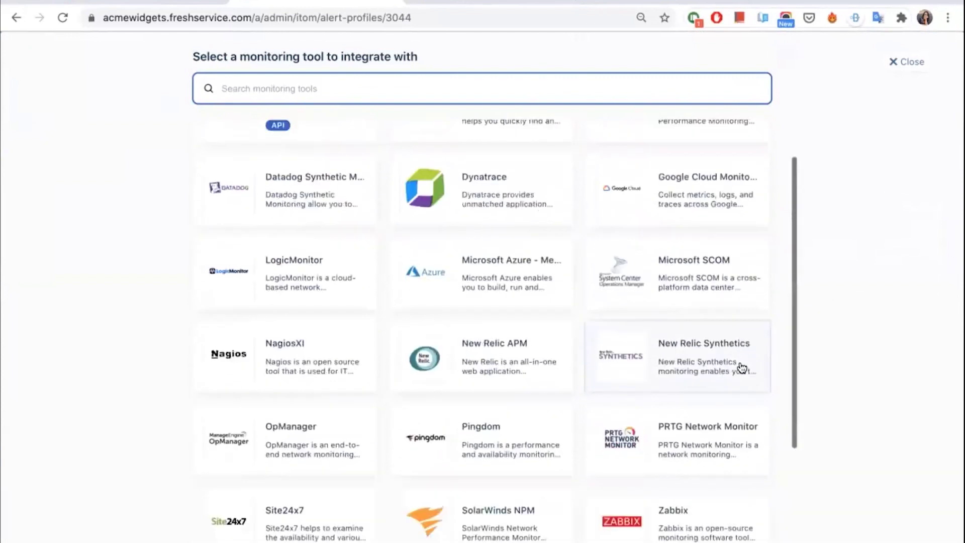
{"action": "mouse_move", "coordinate": [742, 368]}
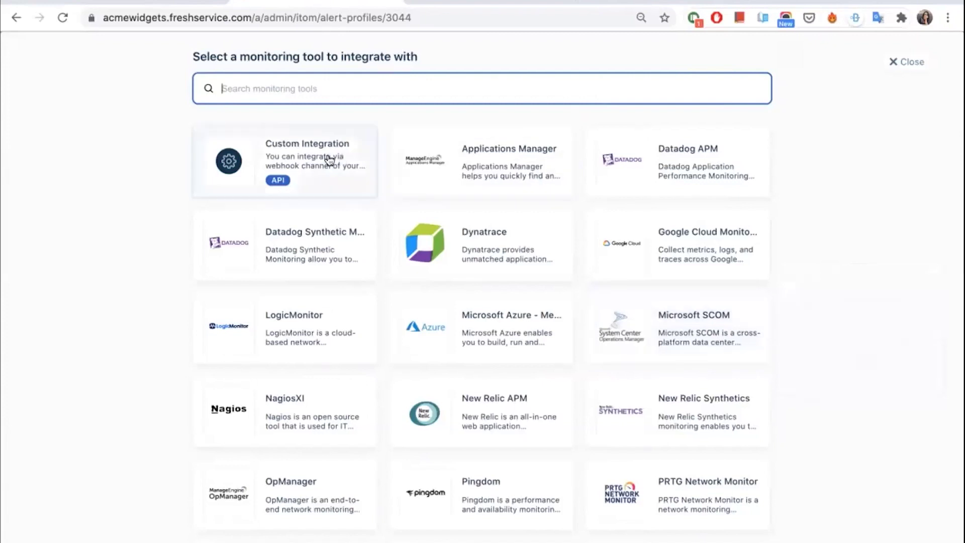
{"action": "mouse_move", "coordinate": [327, 161]}
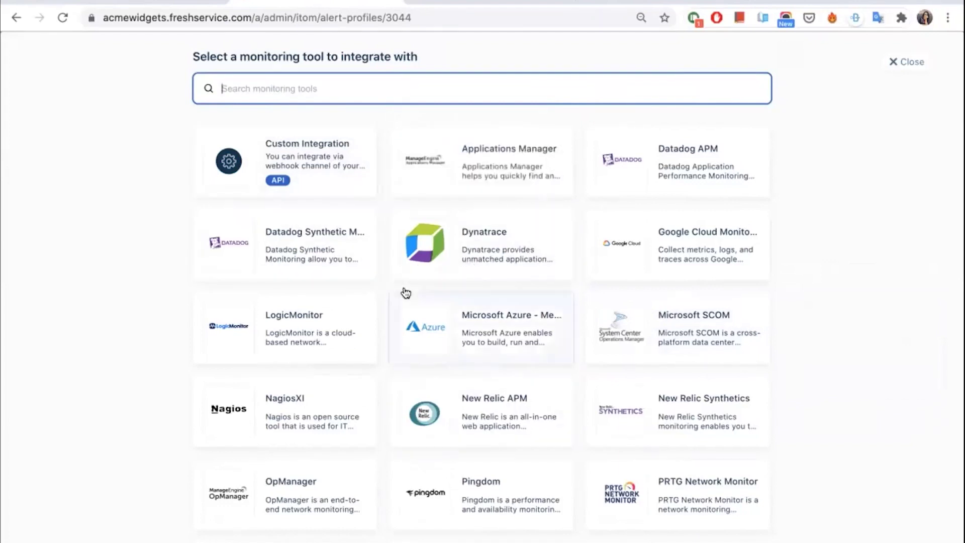
Start a custom webhook integration named 'App Optics' and review the form
{"action": "left_click", "coordinate": [322, 149]}
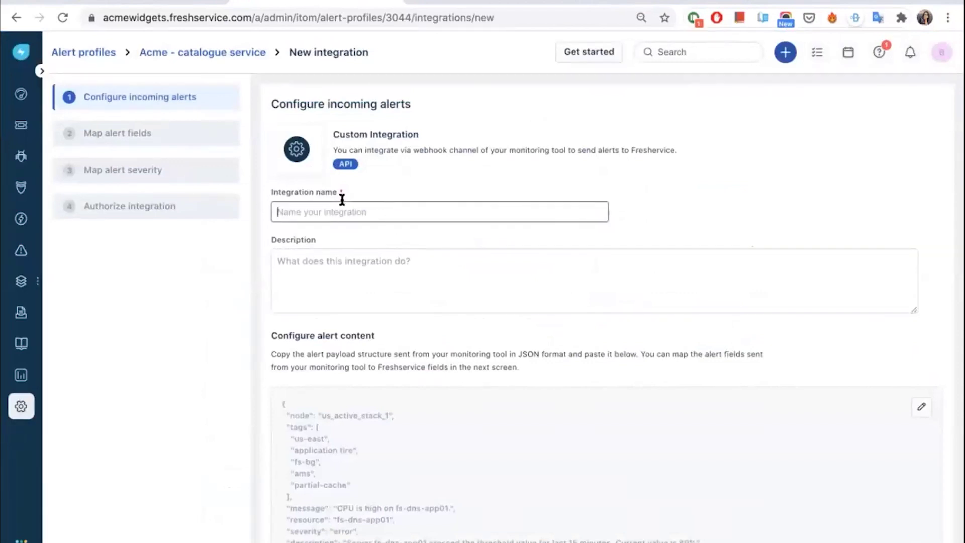
{"action": "type", "text": "App Optics"}
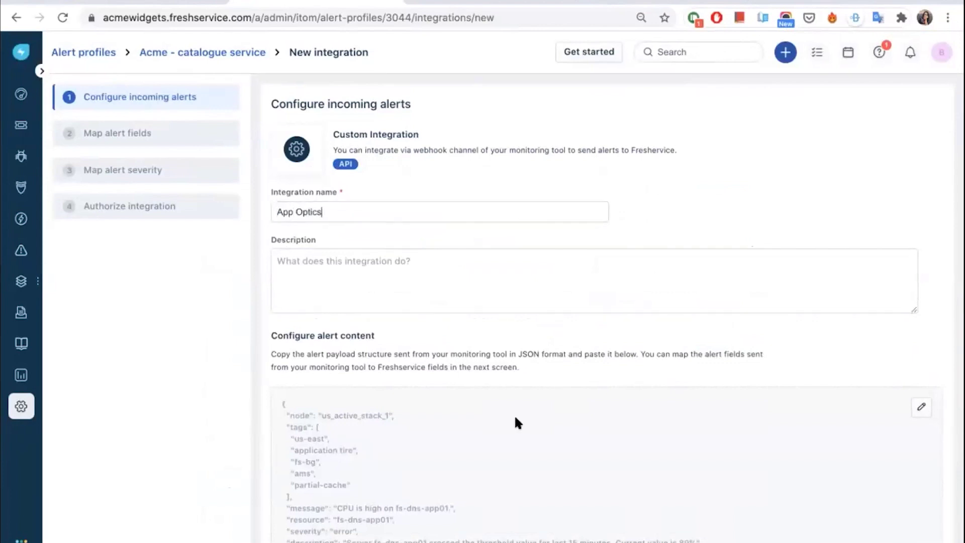
{"action": "scroll", "coordinate": [500, 457], "scroll_direction": "down", "scroll_amount": 3}
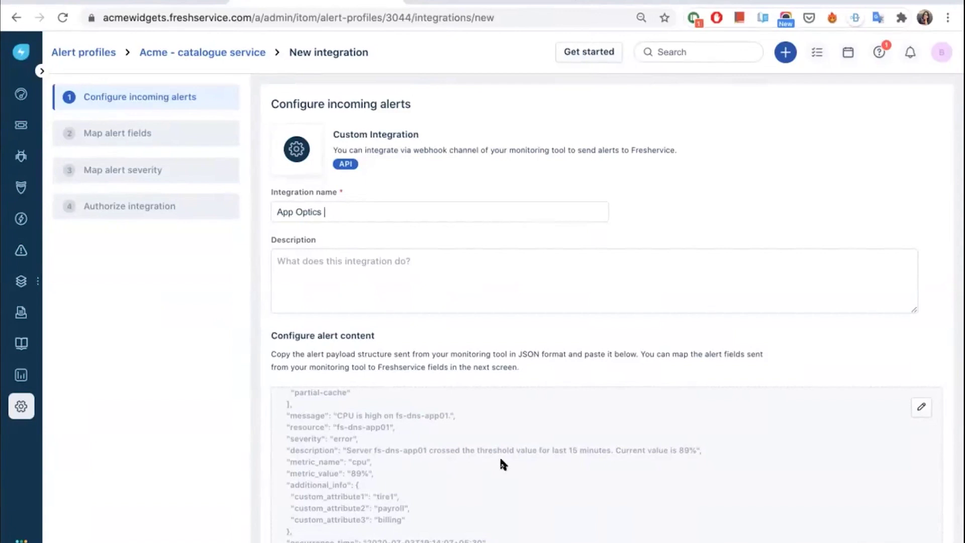
{"action": "scroll", "coordinate": [494, 354], "scroll_direction": "down", "scroll_amount": 3}
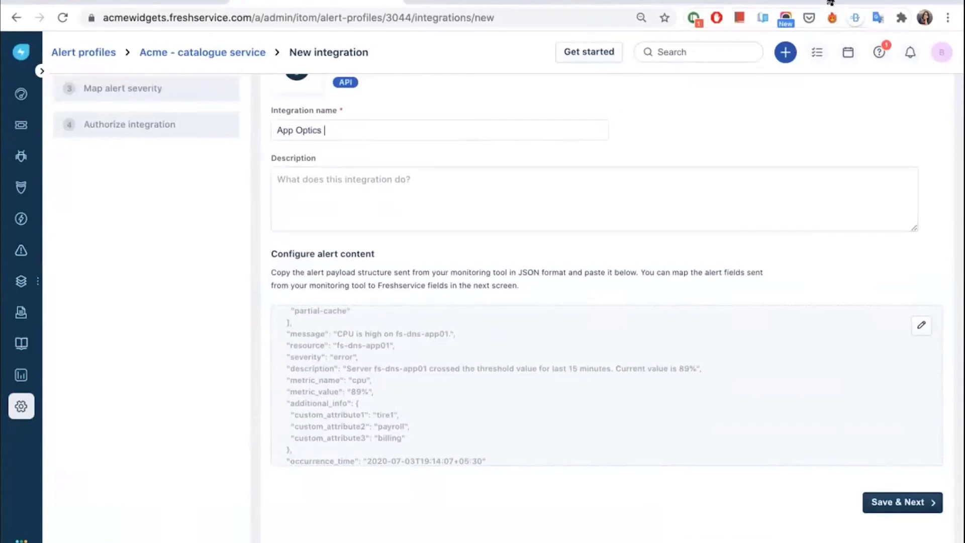
Copy the example webhook payload from the SolarWinds App Optics documentation
{"action": "left_click", "coordinate": [482, 5]}
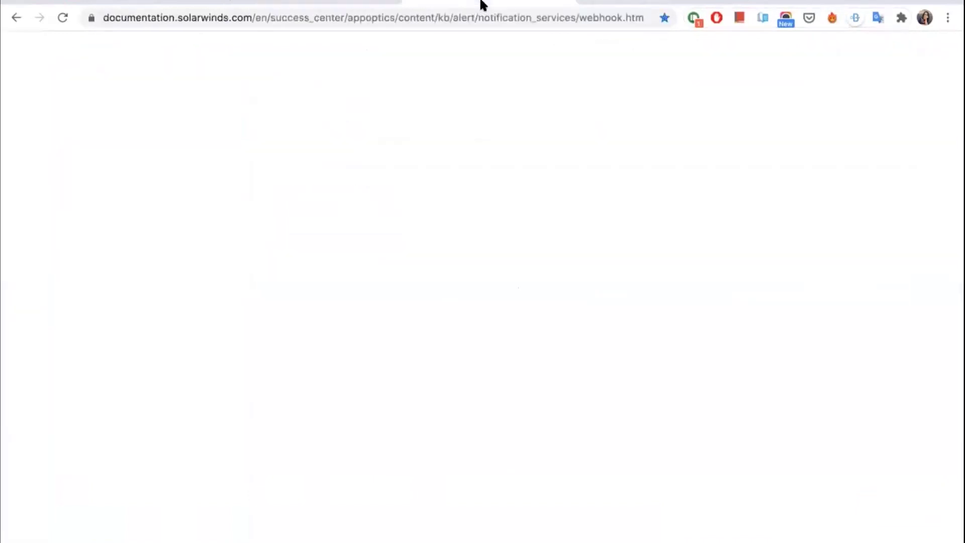
{"action": "scroll", "coordinate": [527, 332], "scroll_direction": "down", "scroll_amount": 5}
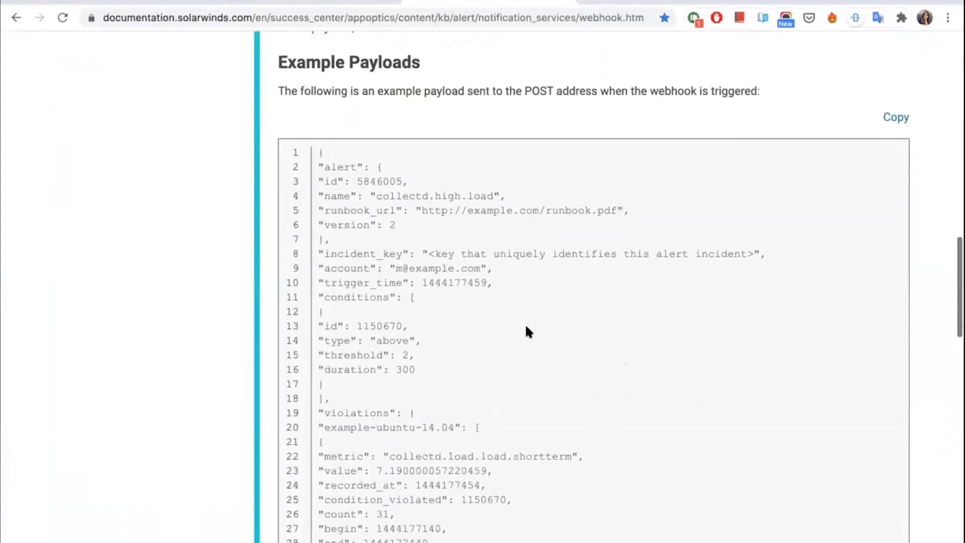
{"action": "scroll", "coordinate": [527, 331], "scroll_direction": "up", "scroll_amount": 1}
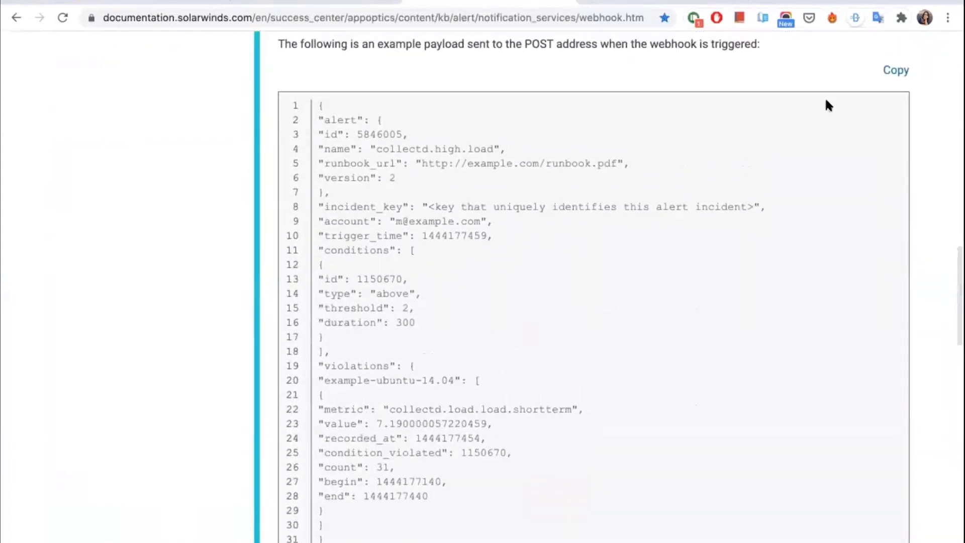
{"action": "left_click", "coordinate": [271, 4]}
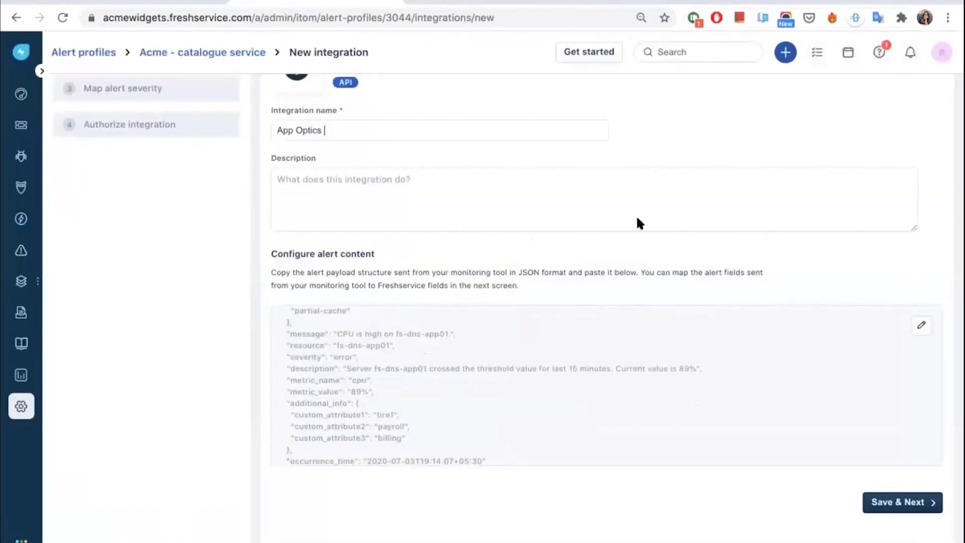
Replace the sample alert JSON with the App Optics payload and save the integration
{"action": "left_click", "coordinate": [921, 326]}
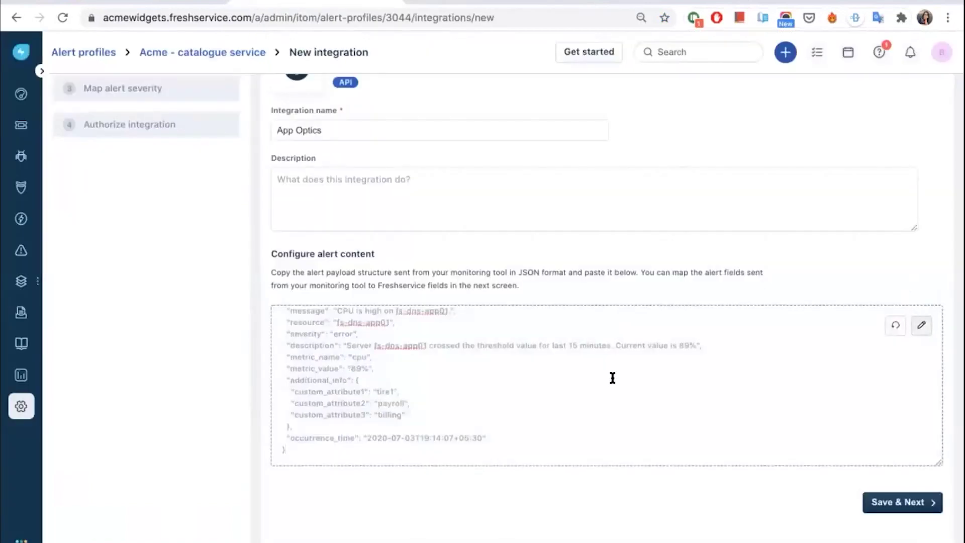
{"action": "key", "text": "ctrl+a"}
{"action": "key", "text": "BackSpace"}
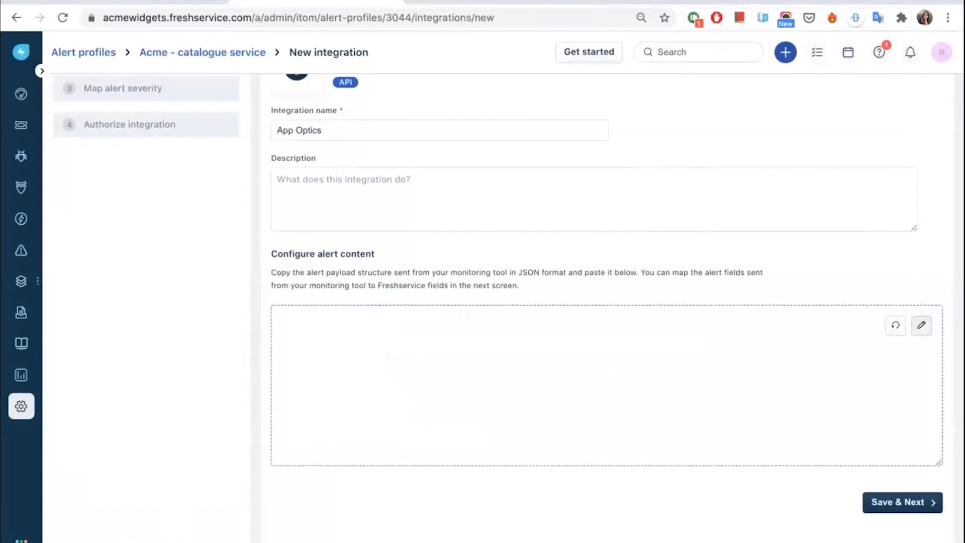
{"action": "key", "text": "ctrl+v"}
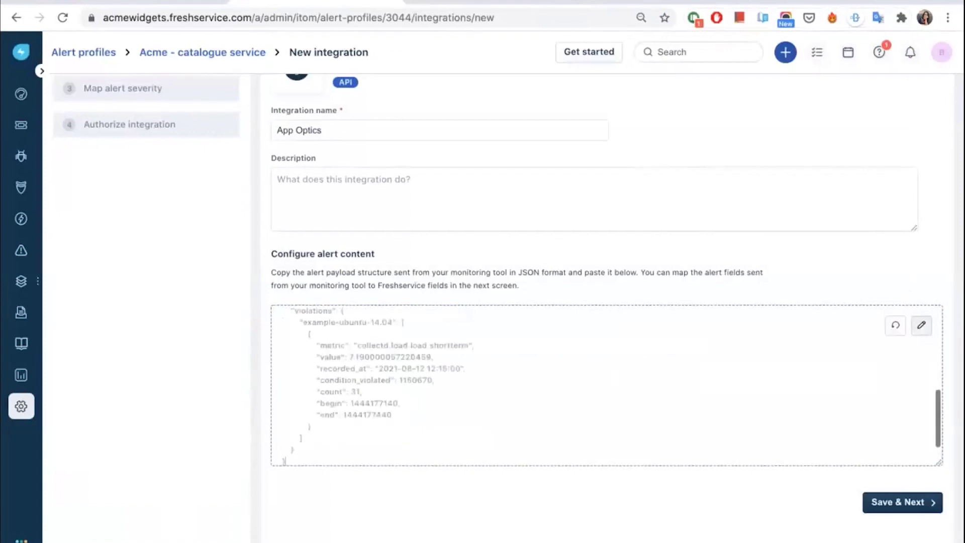
{"action": "left_click", "coordinate": [889, 511]}
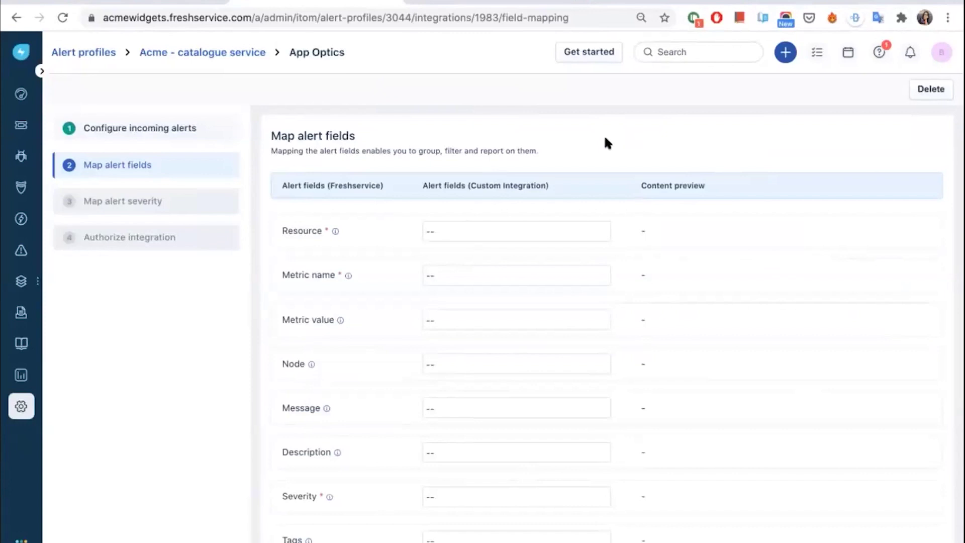
Open the App Optics alert-field picker for Resource, listing alert.id, alert.device and incident_key
{"action": "scroll", "coordinate": [383, 279], "scroll_direction": "down", "scroll_amount": 1}
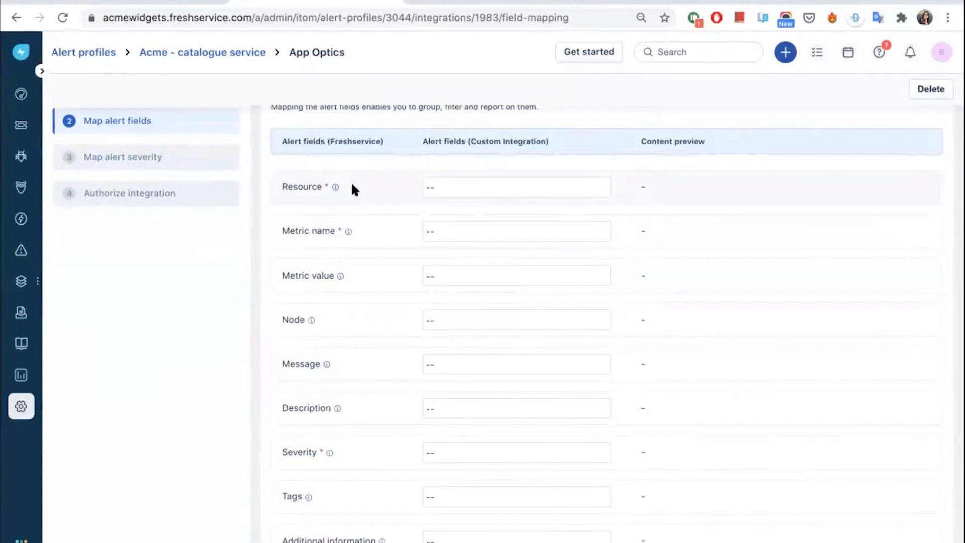
{"action": "scroll", "coordinate": [355, 274], "scroll_direction": "down", "scroll_amount": 3}
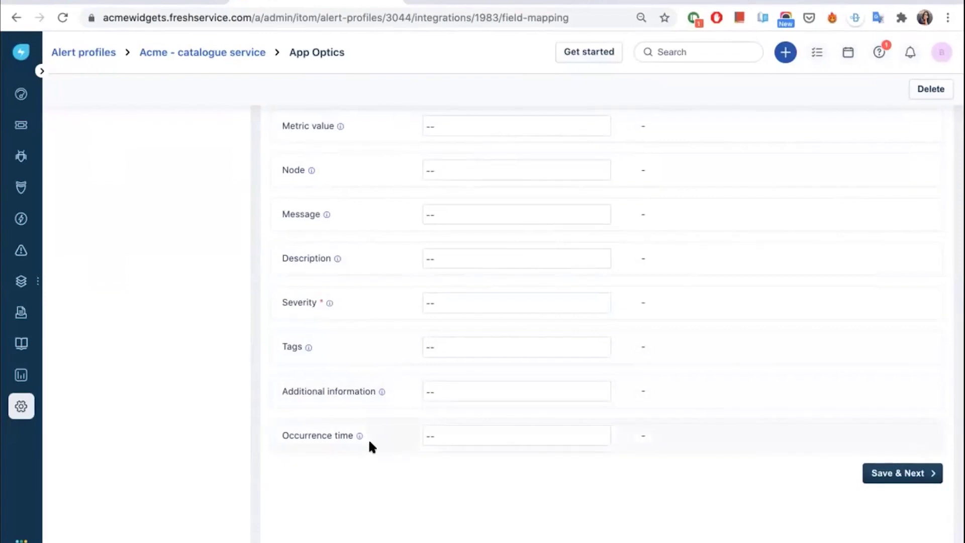
{"action": "scroll", "coordinate": [369, 438], "scroll_direction": "up", "scroll_amount": 4}
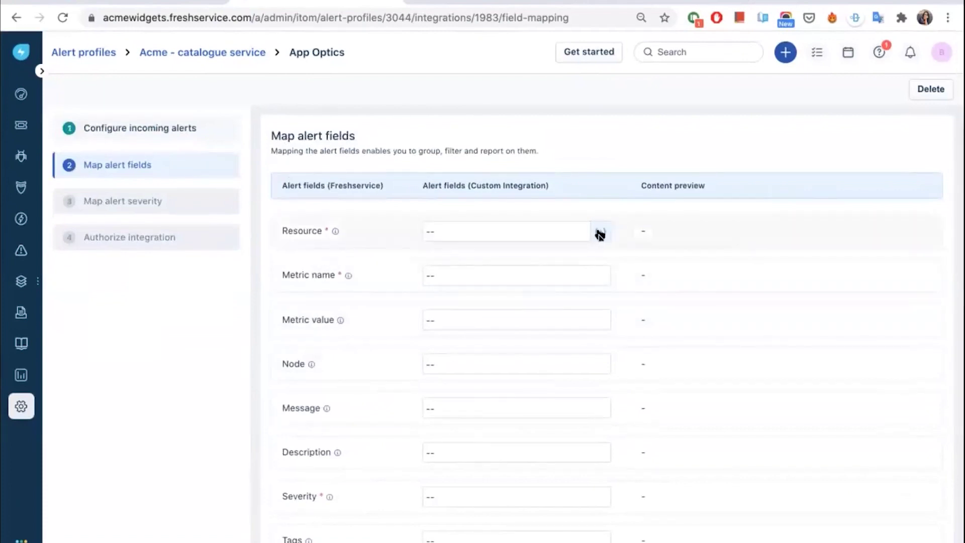
{"action": "left_click", "coordinate": [600, 232]}
{"action": "scroll", "coordinate": [764, 294], "scroll_direction": "down", "scroll_amount": 3}
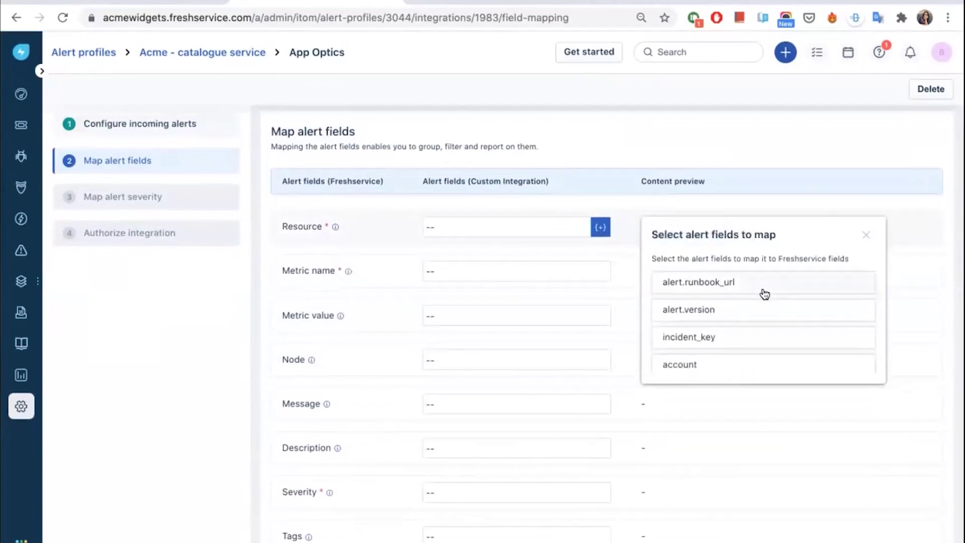
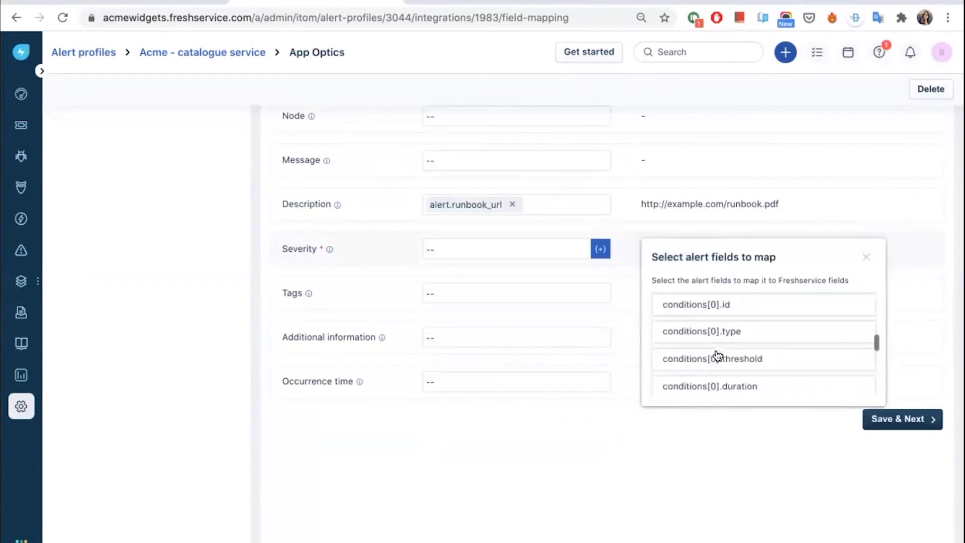
{"action": "scroll", "coordinate": [717, 354], "scroll_direction": "up", "scroll_amount": 3}
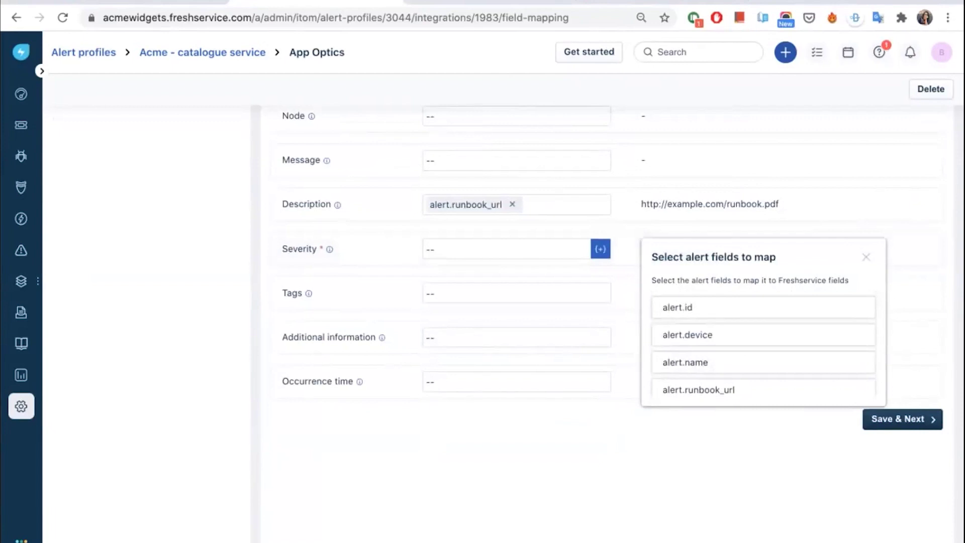
Map the Severity field to the alert's clear field
{"action": "scroll", "coordinate": [608, 306], "scroll_direction": "up", "scroll_amount": 1}
{"action": "left_click", "coordinate": [598, 270]}
{"action": "scroll", "coordinate": [598, 271], "scroll_direction": "down", "scroll_amount": 1}
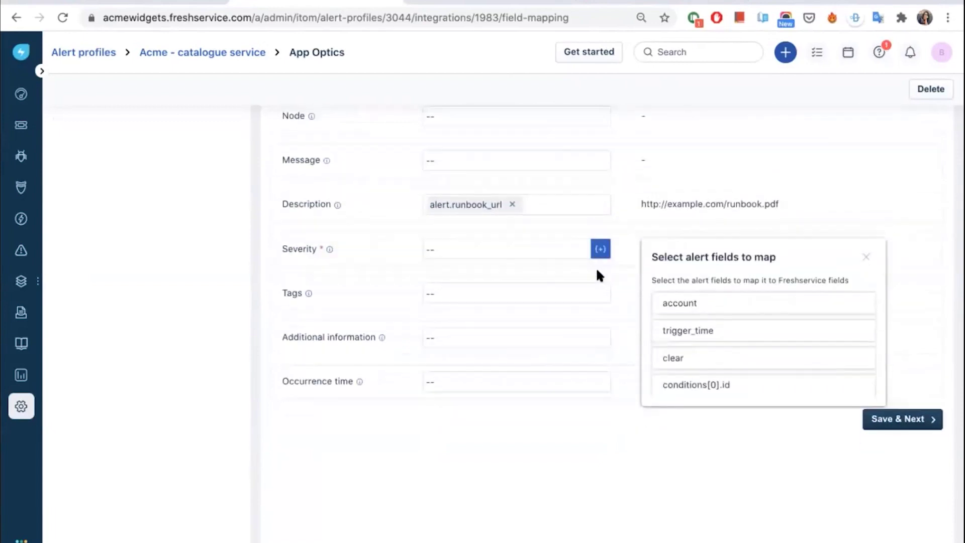
{"action": "scroll", "coordinate": [771, 354], "scroll_direction": "down", "scroll_amount": 1}
{"action": "left_click", "coordinate": [743, 324]}
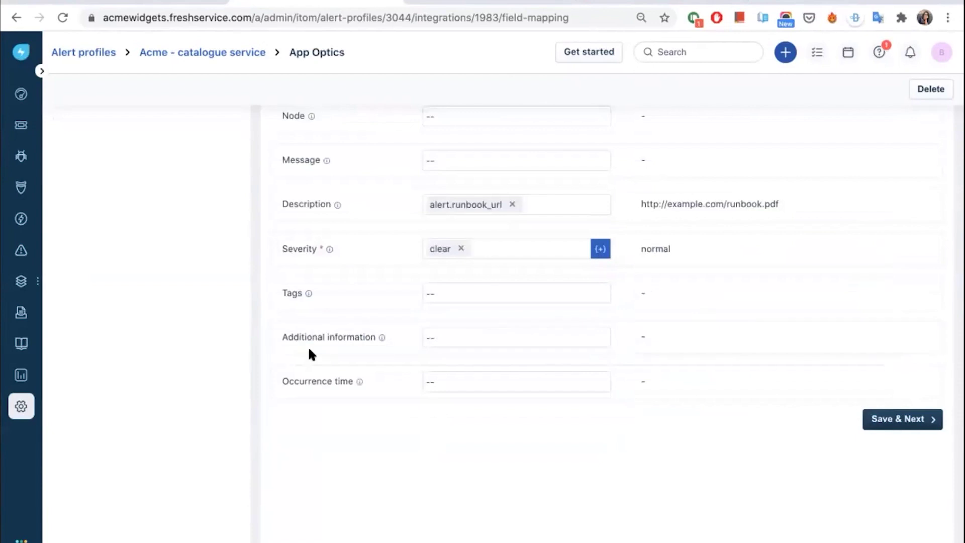
Map Tags to incident_key and account
{"action": "left_click", "coordinate": [600, 338]}
{"action": "left_click", "coordinate": [600, 293]}
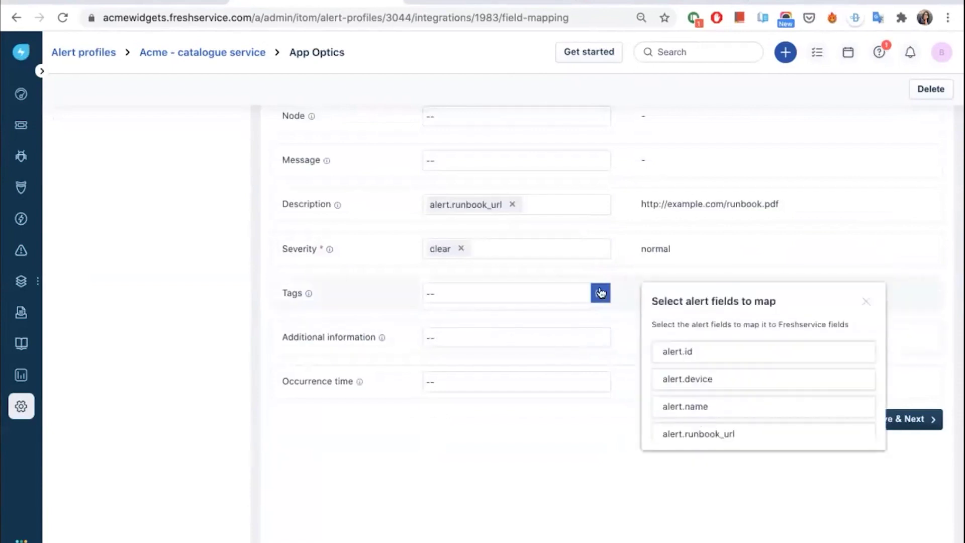
{"action": "scroll", "coordinate": [760, 404], "scroll_direction": "down", "scroll_amount": 1}
{"action": "scroll", "coordinate": [762, 404], "scroll_direction": "down", "scroll_amount": 3}
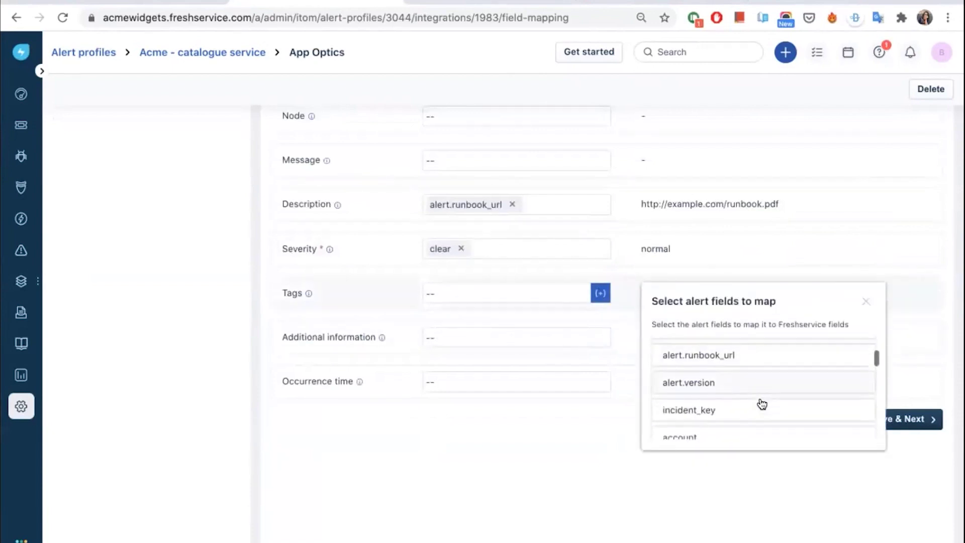
{"action": "left_click", "coordinate": [762, 403]}
{"action": "left_click", "coordinate": [741, 419]}
Map Additional information to conditions[0] id, type, threshold and duration
{"action": "scroll", "coordinate": [741, 418], "scroll_direction": "down", "scroll_amount": 3}
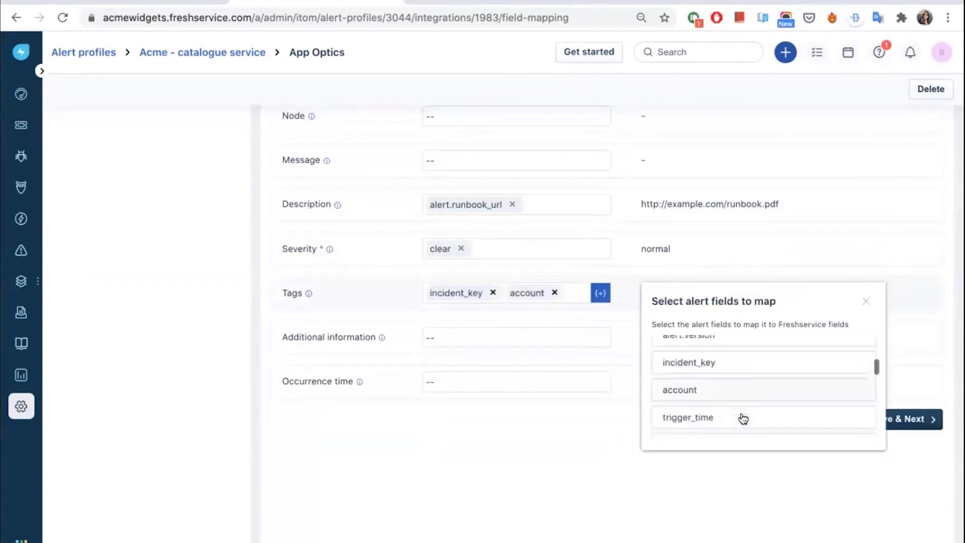
{"action": "scroll", "coordinate": [728, 407], "scroll_direction": "down", "scroll_amount": 10}
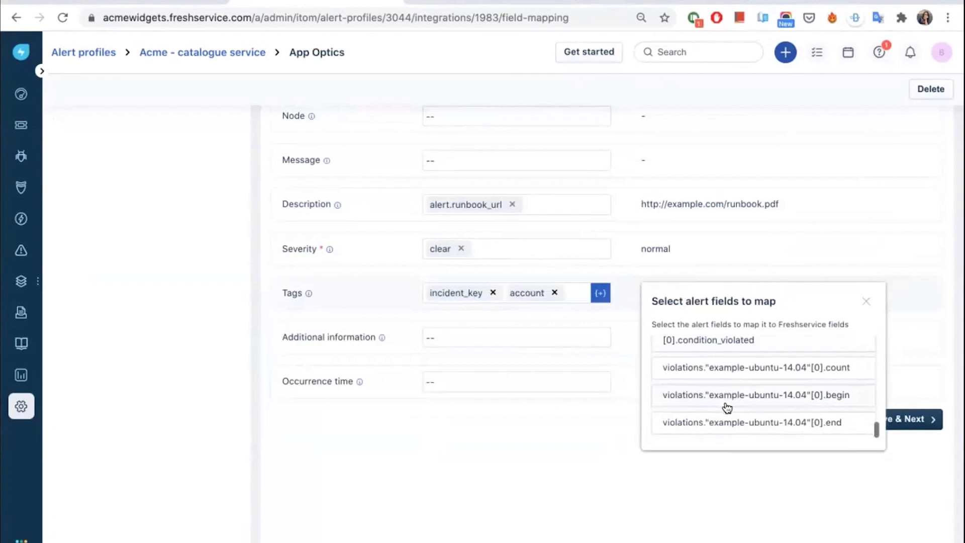
{"action": "left_click", "coordinate": [599, 338]}
{"action": "scroll", "coordinate": [707, 405], "scroll_direction": "down", "scroll_amount": 3}
{"action": "scroll", "coordinate": [710, 442], "scroll_direction": "down", "scroll_amount": 8}
{"action": "scroll", "coordinate": [710, 443], "scroll_direction": "up", "scroll_amount": 1}
{"action": "scroll", "coordinate": [719, 427], "scroll_direction": "down", "scroll_amount": 2}
{"action": "scroll", "coordinate": [724, 446], "scroll_direction": "down", "scroll_amount": 2}
{"action": "scroll", "coordinate": [725, 445], "scroll_direction": "up", "scroll_amount": 4}
{"action": "scroll", "coordinate": [725, 446], "scroll_direction": "up", "scroll_amount": 4}
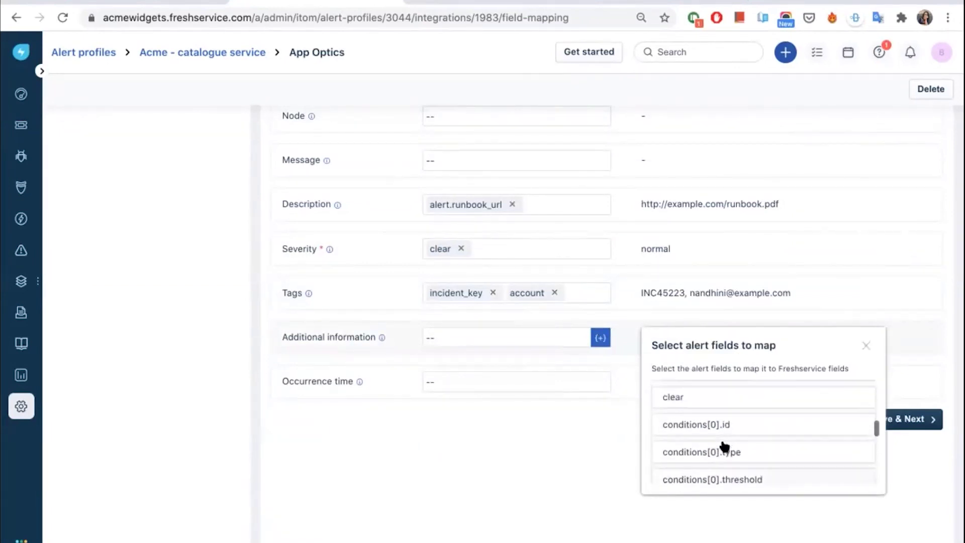
{"action": "left_click", "coordinate": [719, 430]}
{"action": "left_click", "coordinate": [718, 455]}
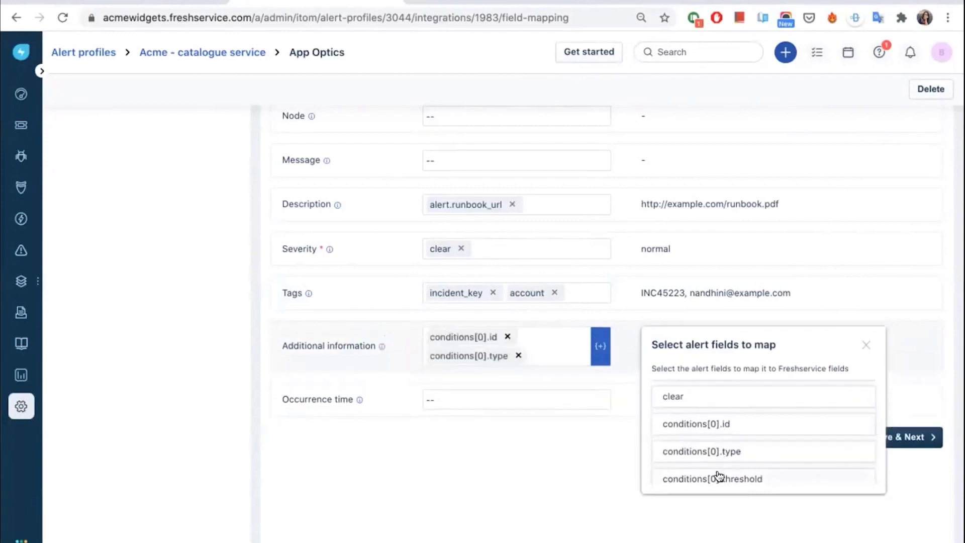
{"action": "left_click", "coordinate": [719, 479]}
{"action": "scroll", "coordinate": [754, 435], "scroll_direction": "down", "scroll_amount": 2}
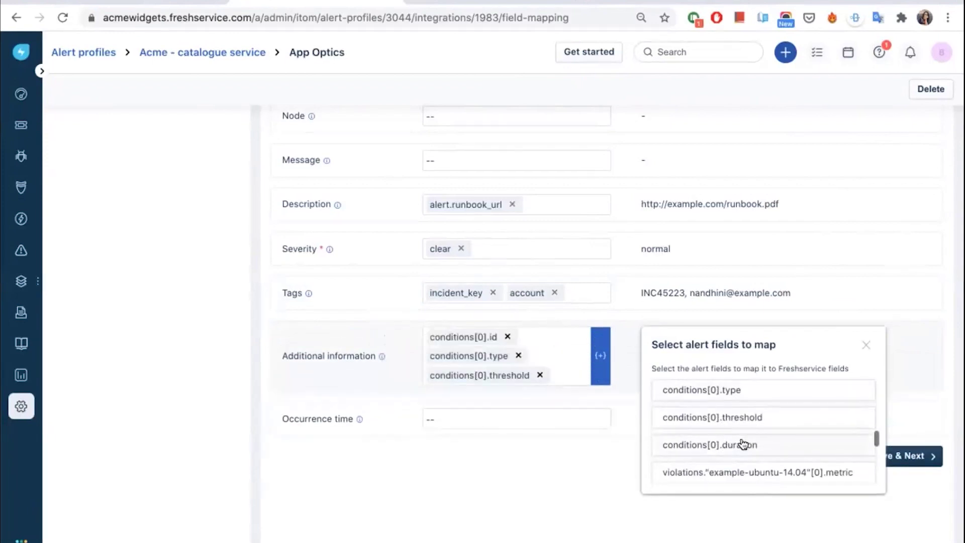
{"action": "left_click", "coordinate": [742, 444]}
Map Occurrence time to recorded_at and save the field mapping
{"action": "left_click", "coordinate": [599, 437]}
{"action": "scroll", "coordinate": [715, 472], "scroll_direction": "down", "scroll_amount": 15}
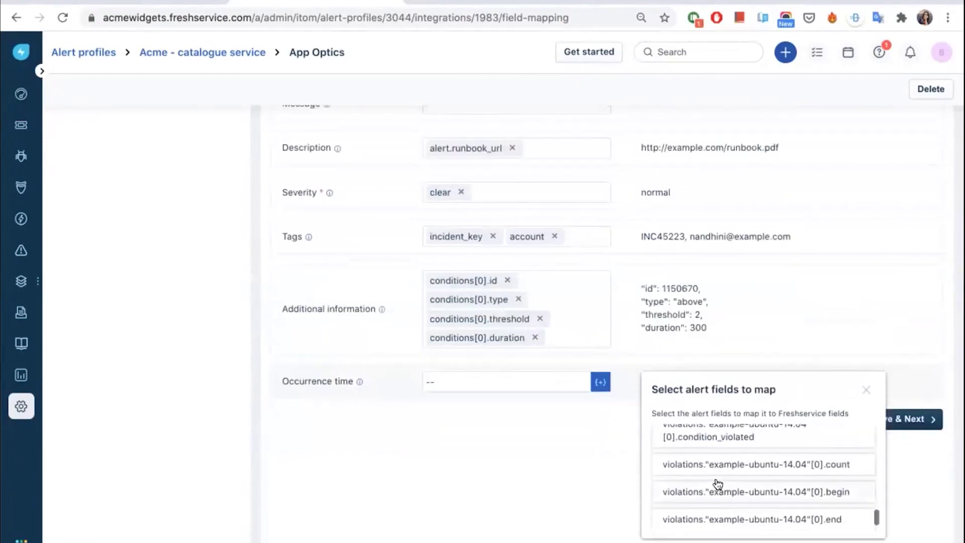
{"action": "scroll", "coordinate": [717, 483], "scroll_direction": "down", "scroll_amount": 1}
{"action": "scroll", "coordinate": [717, 483], "scroll_direction": "up", "scroll_amount": 2}
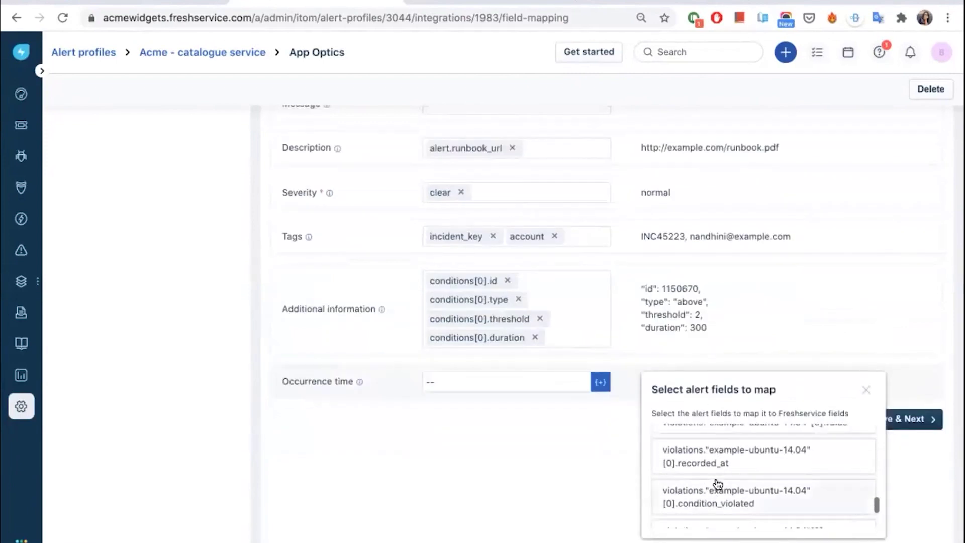
{"action": "scroll", "coordinate": [718, 483], "scroll_direction": "down", "scroll_amount": 2}
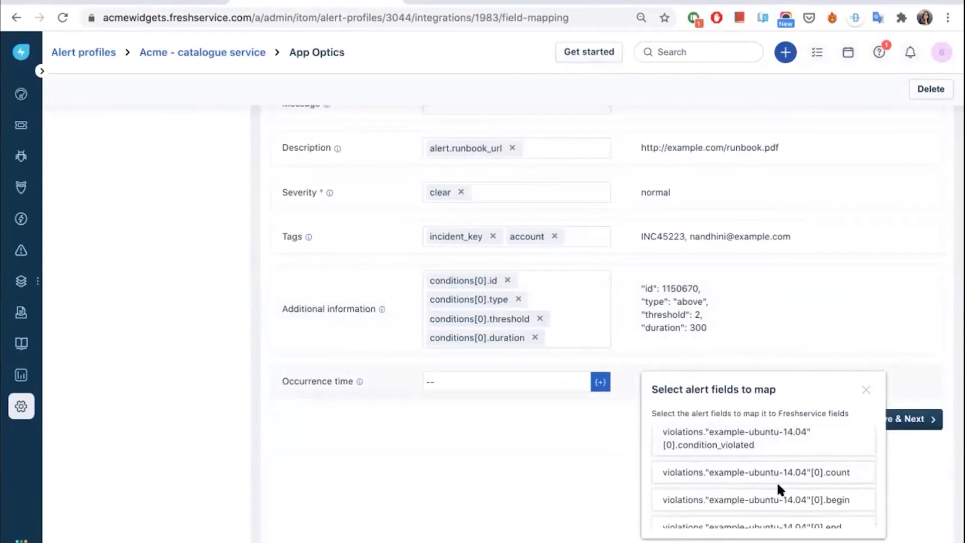
{"action": "scroll", "coordinate": [778, 484], "scroll_direction": "down", "scroll_amount": 1}
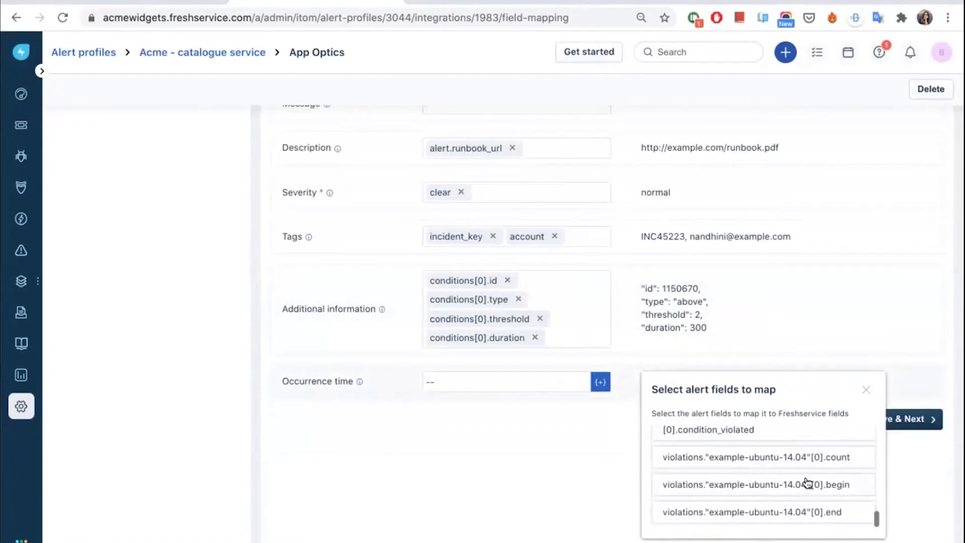
{"action": "scroll", "coordinate": [745, 489], "scroll_direction": "up", "scroll_amount": 3}
{"action": "left_click", "coordinate": [743, 490]}
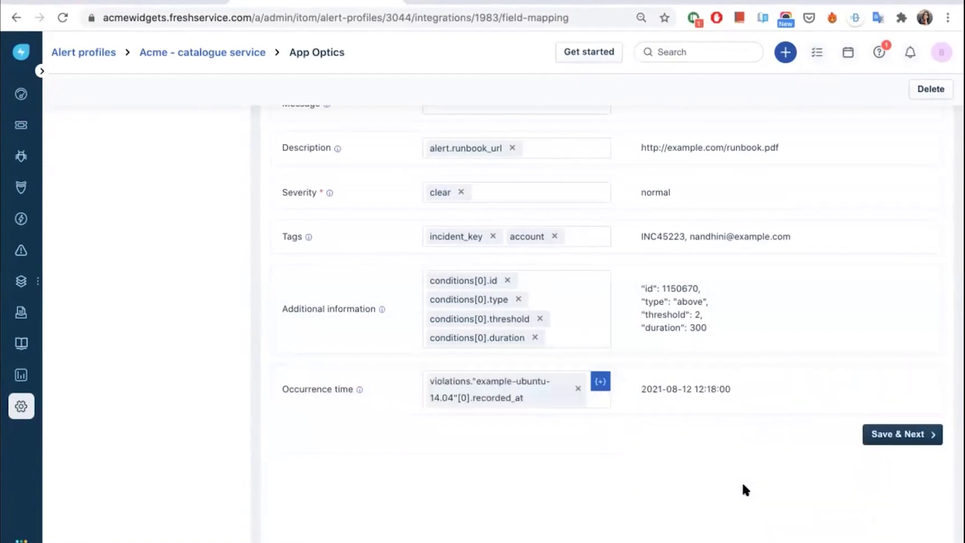
{"action": "left_click", "coordinate": [892, 435]}
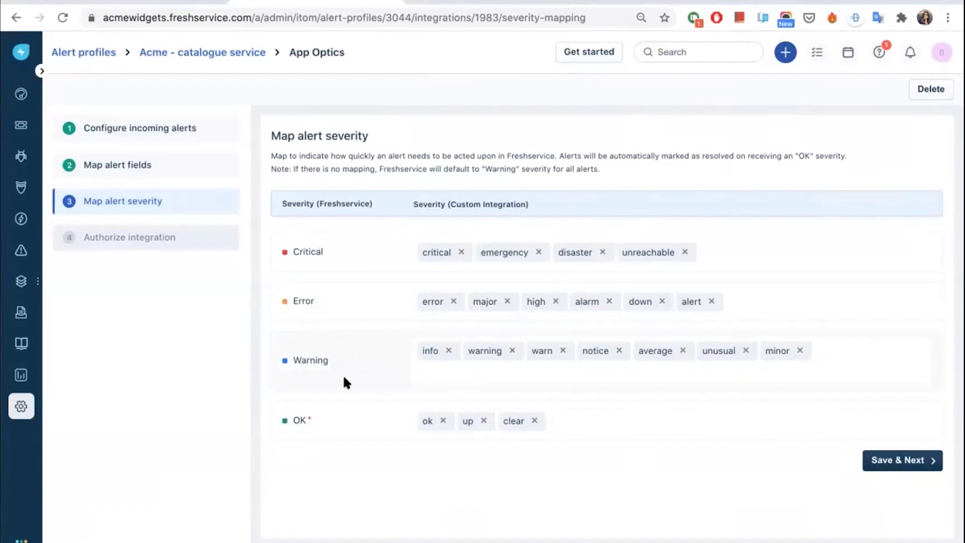
Scroll the SolarWinds webhook docs to the example payload for a Cleared Alert
{"action": "left_click", "coordinate": [495, 7]}
{"action": "scroll", "coordinate": [498, 267], "scroll_direction": "down", "scroll_amount": 6}
{"action": "scroll", "coordinate": [500, 271], "scroll_direction": "down", "scroll_amount": 3}
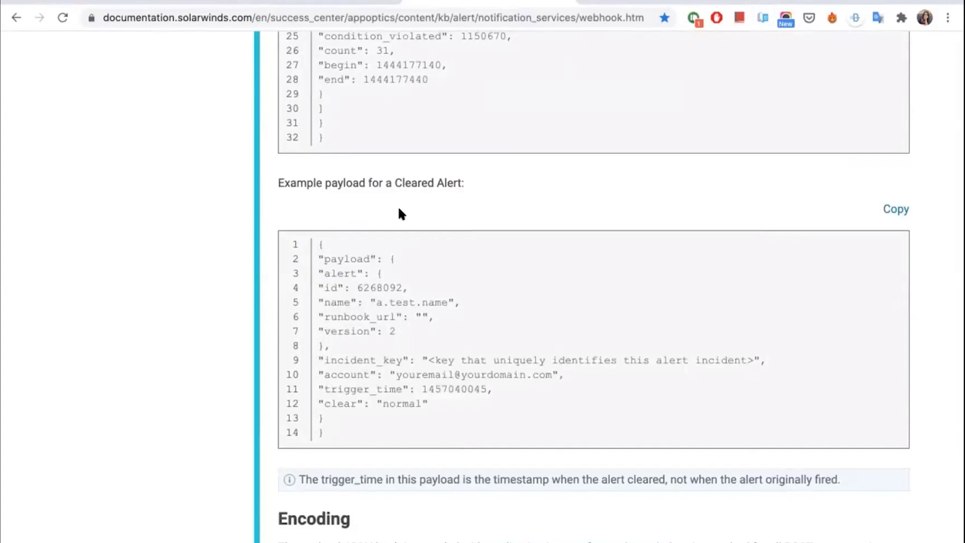
Highlight the "clear": "normal" value in the cleared payload, then return to Freshservice
{"action": "scroll", "coordinate": [409, 220], "scroll_direction": "up", "scroll_amount": 2}
{"action": "scroll", "coordinate": [408, 216], "scroll_direction": "down", "scroll_amount": 2}
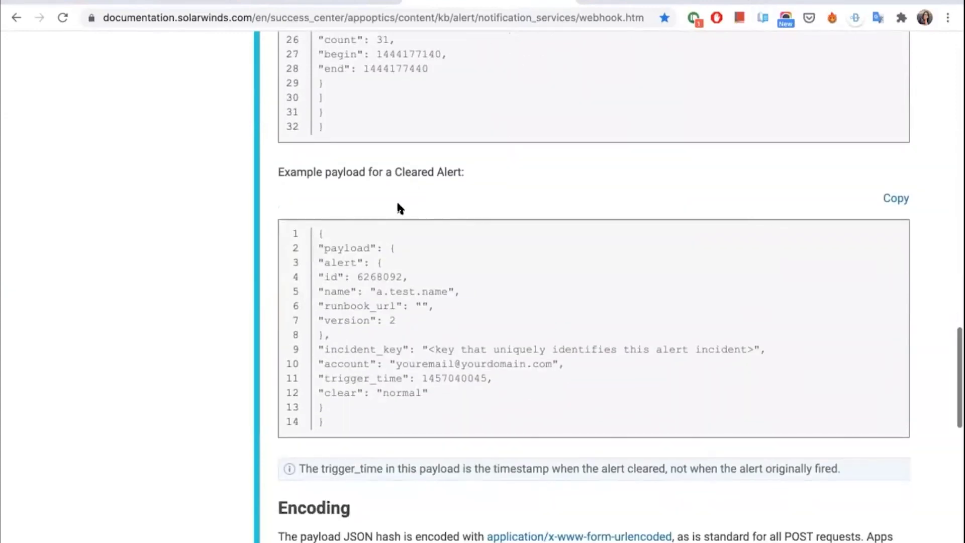
{"action": "scroll", "coordinate": [412, 302], "scroll_direction": "down", "scroll_amount": 1}
{"action": "left_click_drag", "start_coordinate": [426, 344], "coordinate": [317, 341]}
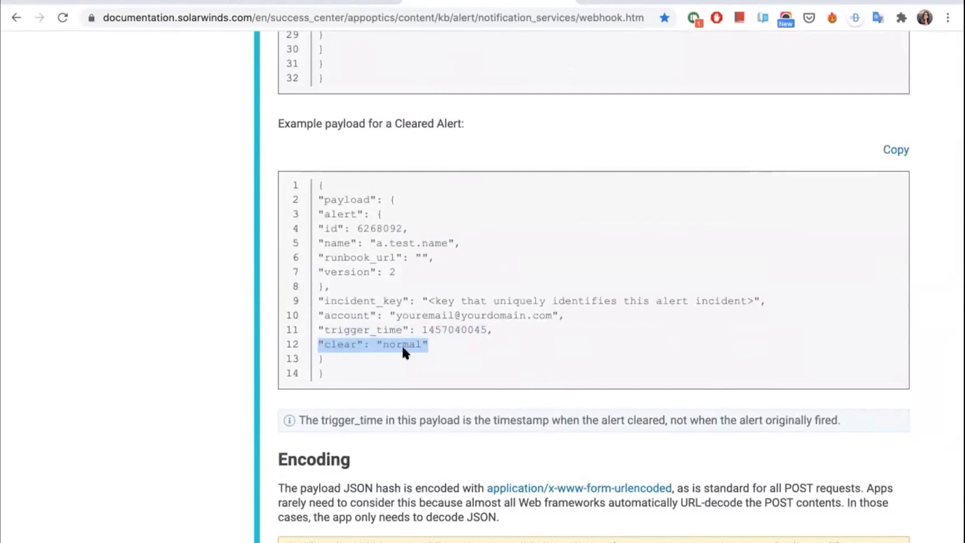
{"action": "left_click", "coordinate": [268, 2]}
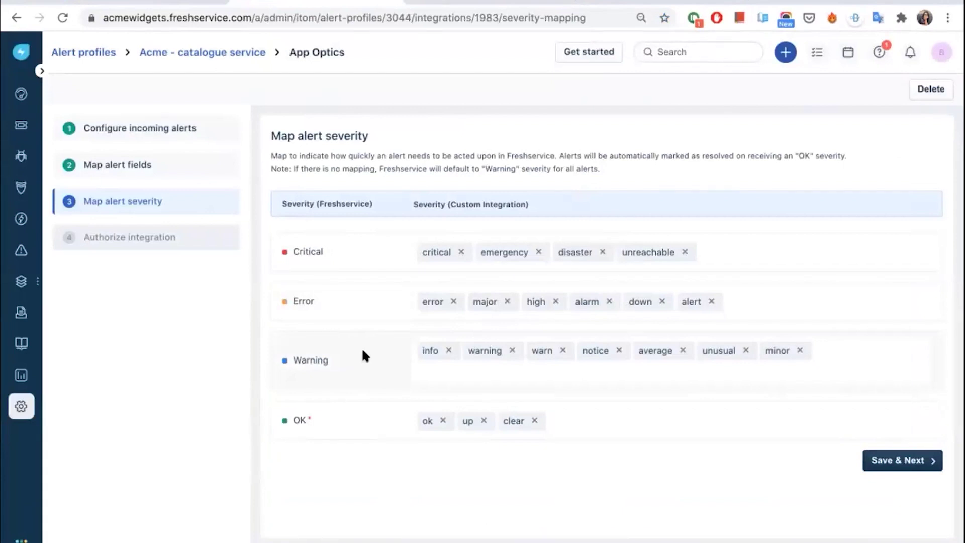
Add normal as an OK severity value and save the severity mapping
{"action": "left_click", "coordinate": [579, 422]}
{"action": "type", "text": "normal"}
{"action": "key", "text": "Return"}
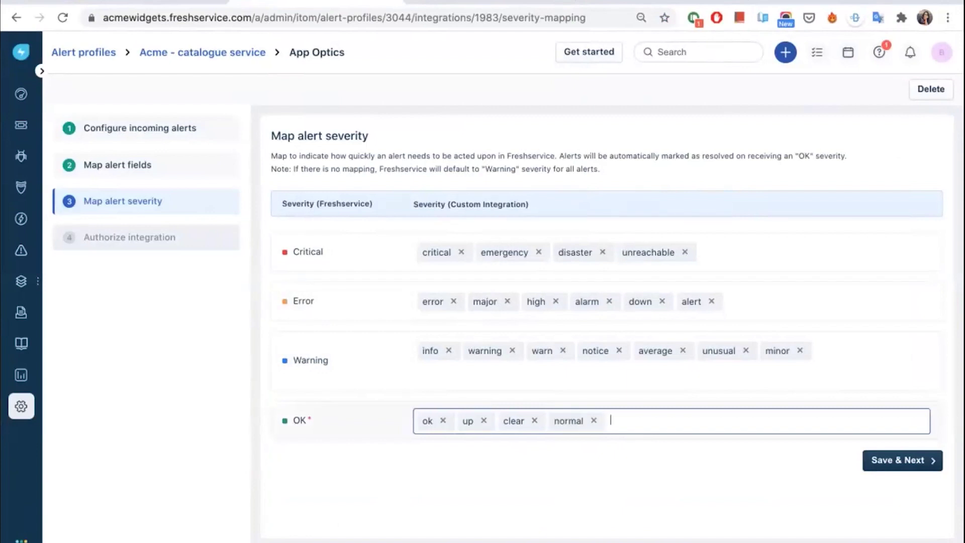
{"action": "left_click", "coordinate": [885, 468]}
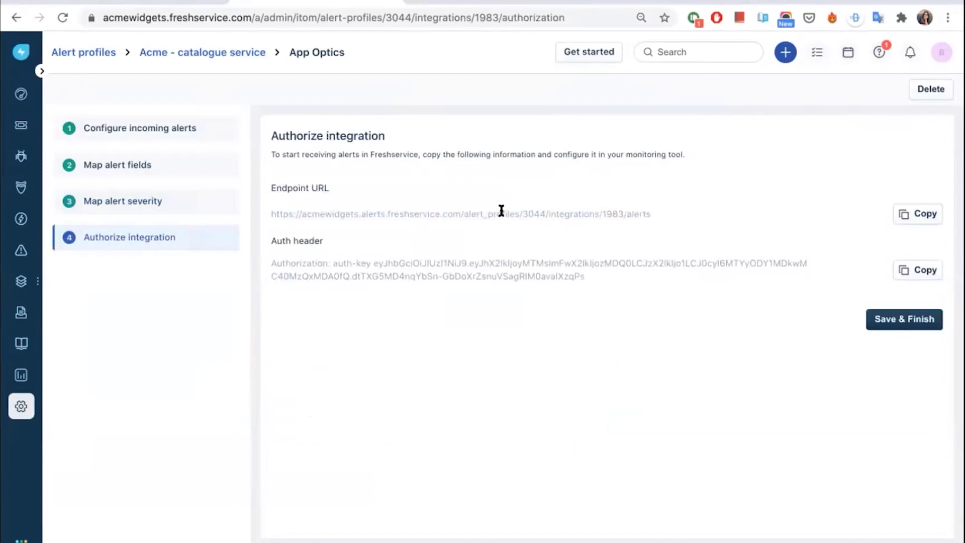
Review the SolarWinds Webhook Configuration article, then save and finish the App Optics integration
{"action": "left_click", "coordinate": [439, 4]}
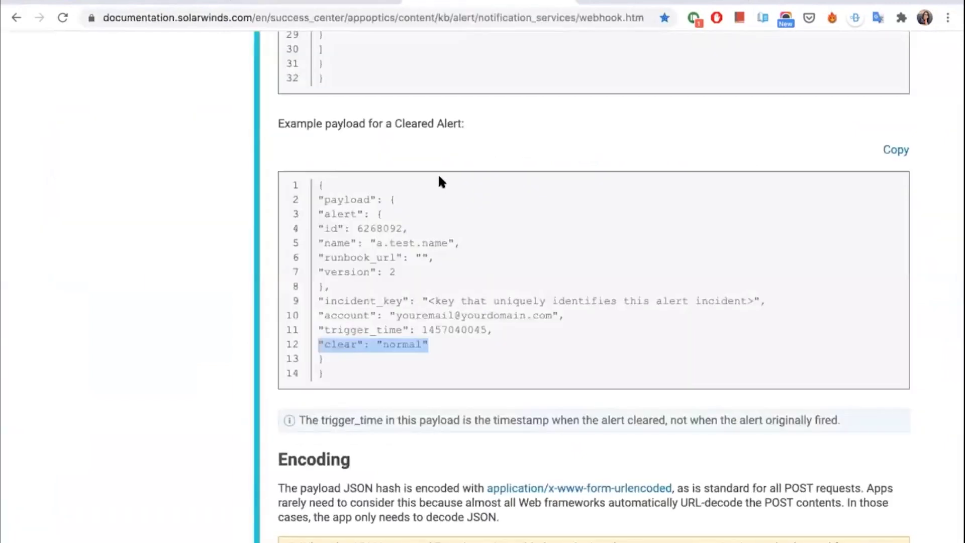
{"action": "scroll", "coordinate": [438, 173], "scroll_direction": "up", "scroll_amount": 20}
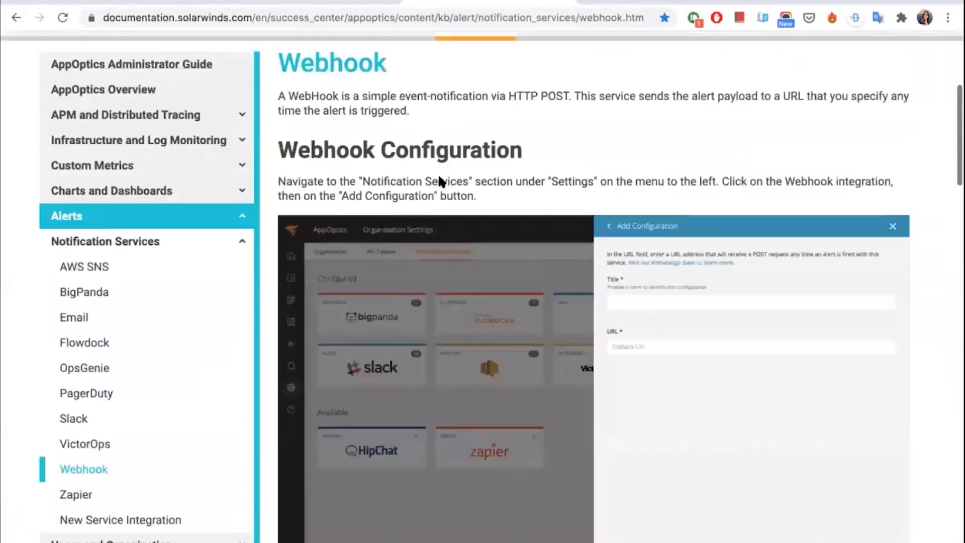
{"action": "scroll", "coordinate": [439, 173], "scroll_direction": "up", "scroll_amount": 10}
{"action": "scroll", "coordinate": [438, 174], "scroll_direction": "down", "scroll_amount": 3}
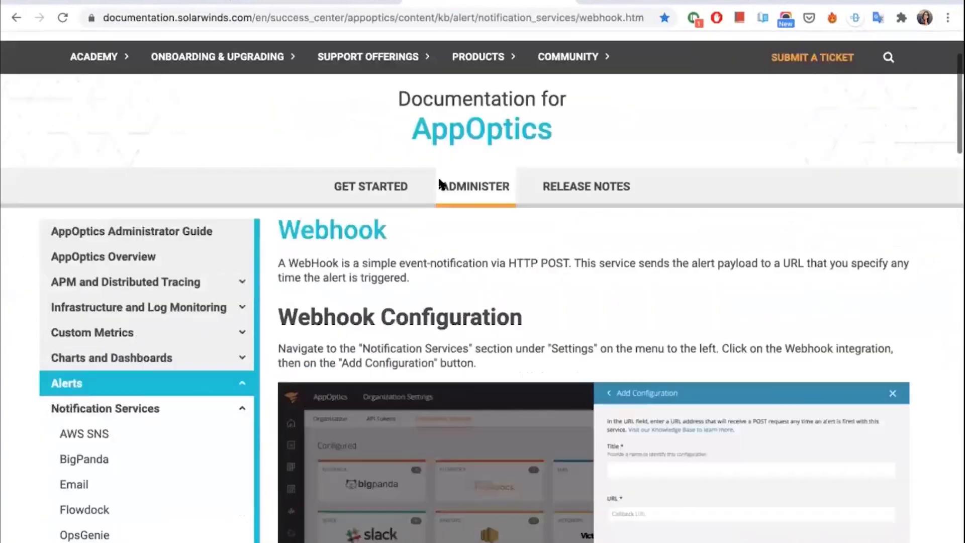
{"action": "scroll", "coordinate": [439, 181], "scroll_direction": "down", "scroll_amount": 5}
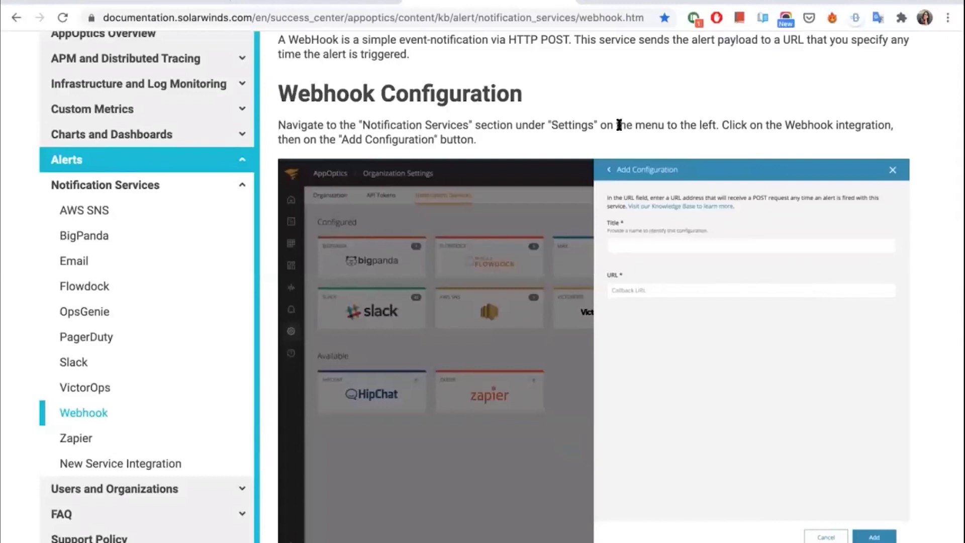
{"action": "scroll", "coordinate": [677, 255], "scroll_direction": "down", "scroll_amount": 1}
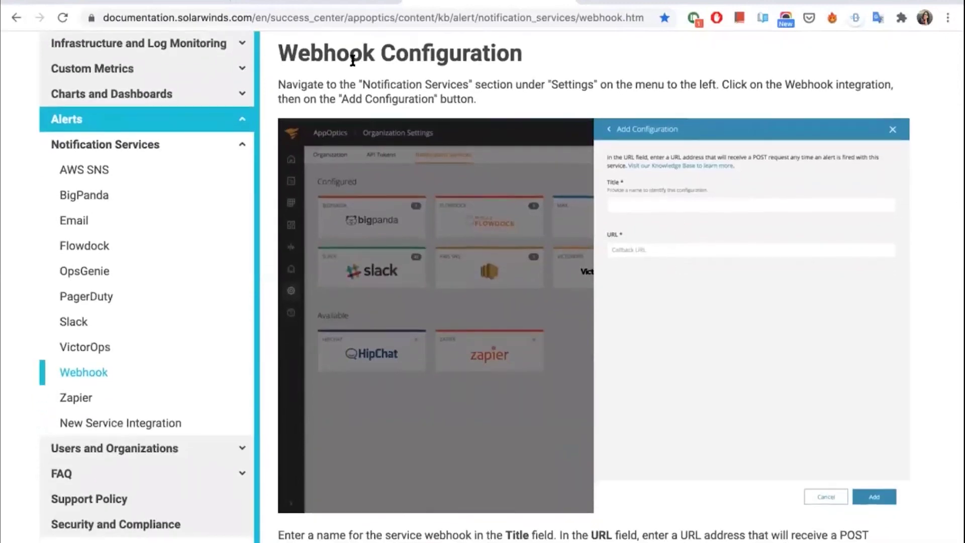
{"action": "left_click", "coordinate": [316, 2]}
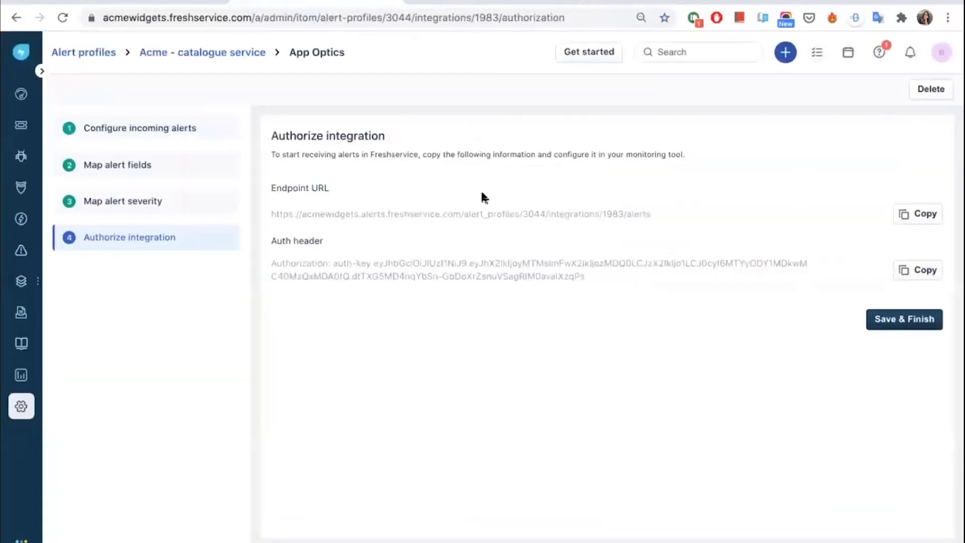
{"action": "left_click", "coordinate": [885, 318]}
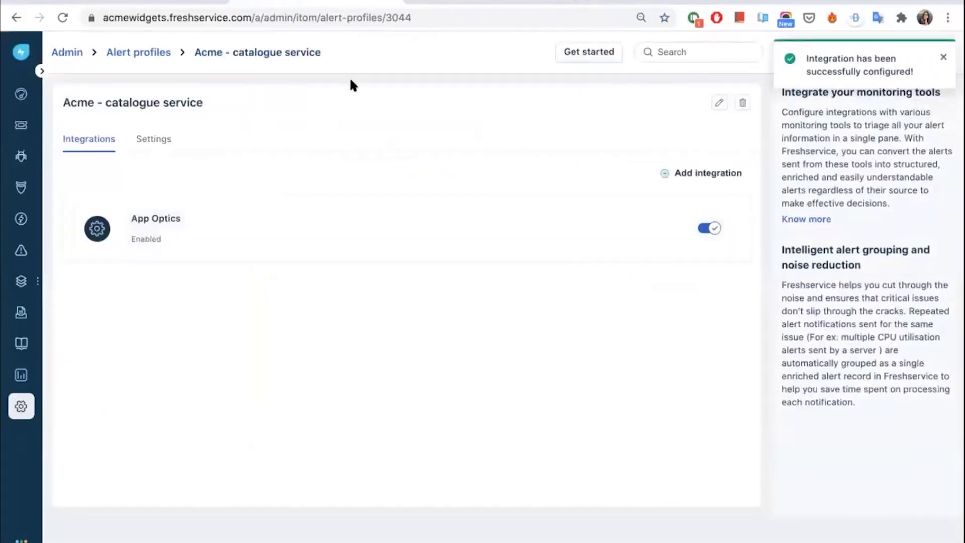
Recheck the webhook docs and return to the Acme - catalogue service profile showing App Optics enabled
{"action": "left_click", "coordinate": [451, 2]}
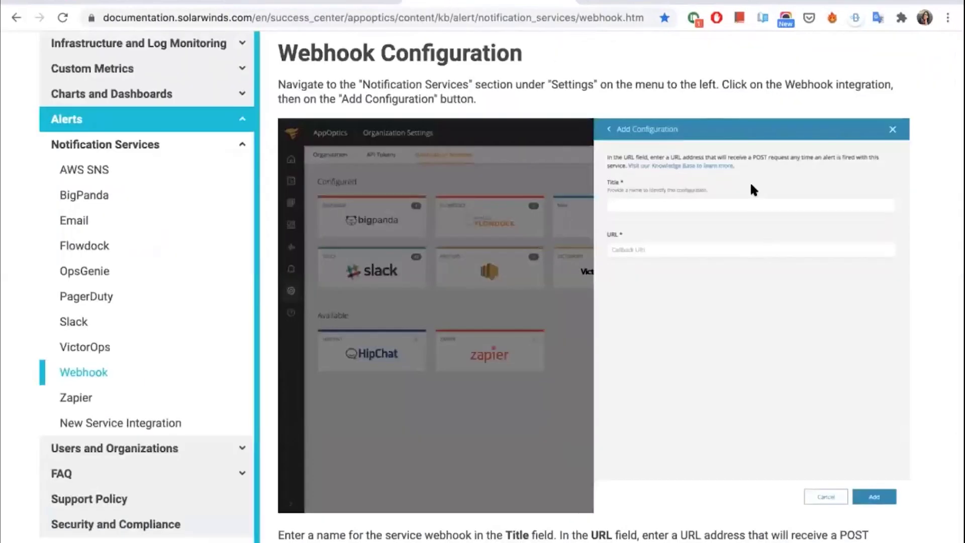
{"action": "scroll", "coordinate": [735, 315], "scroll_direction": "down", "scroll_amount": 3}
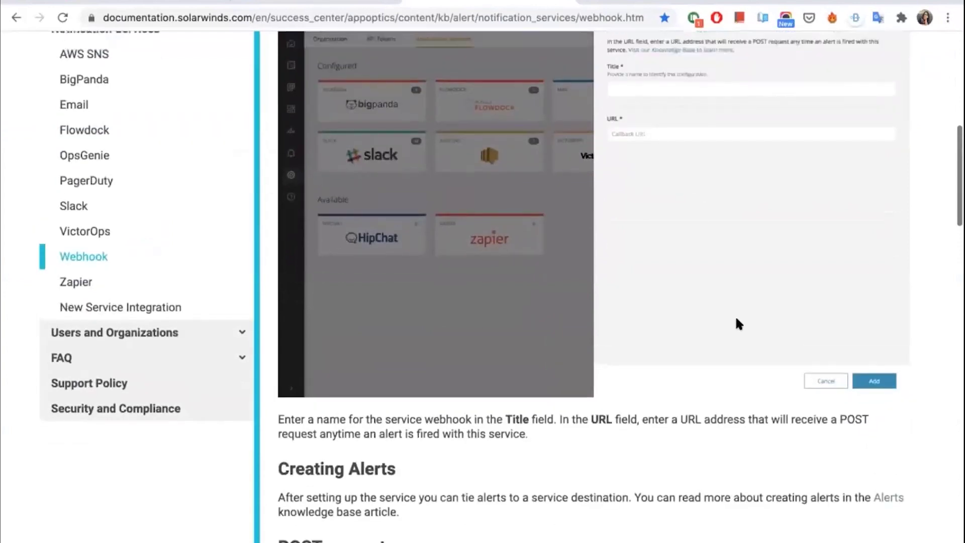
{"action": "scroll", "coordinate": [735, 315], "scroll_direction": "up", "scroll_amount": 2}
{"action": "left_click", "coordinate": [296, 4]}
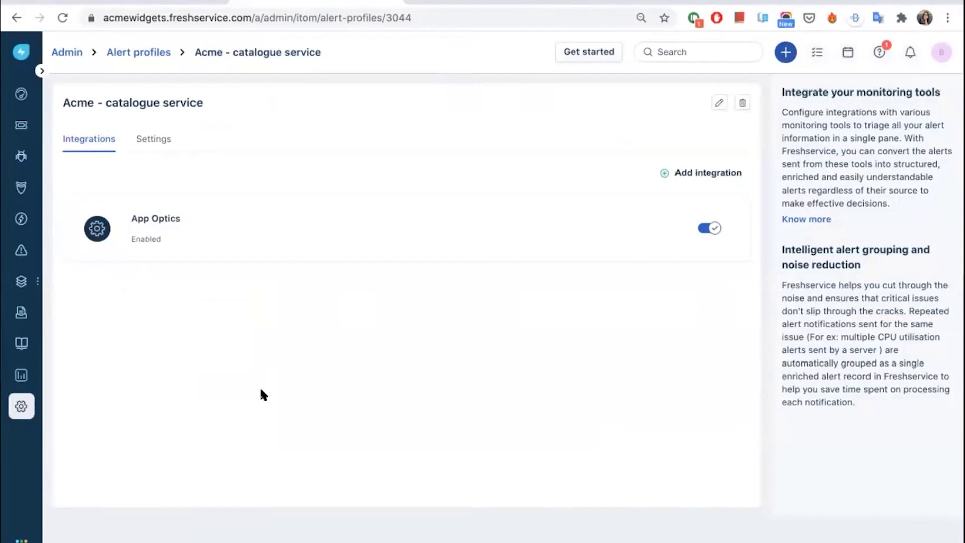
Load the new alert in the Alerts list and view #Alert-576 from ubuntu1040XUS
{"action": "left_click", "coordinate": [22, 251]}
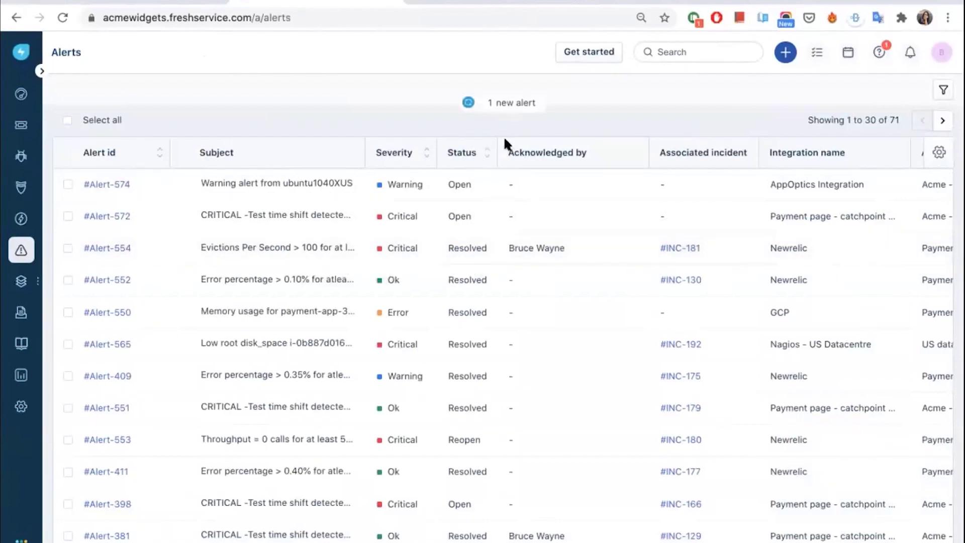
{"action": "left_click", "coordinate": [470, 104]}
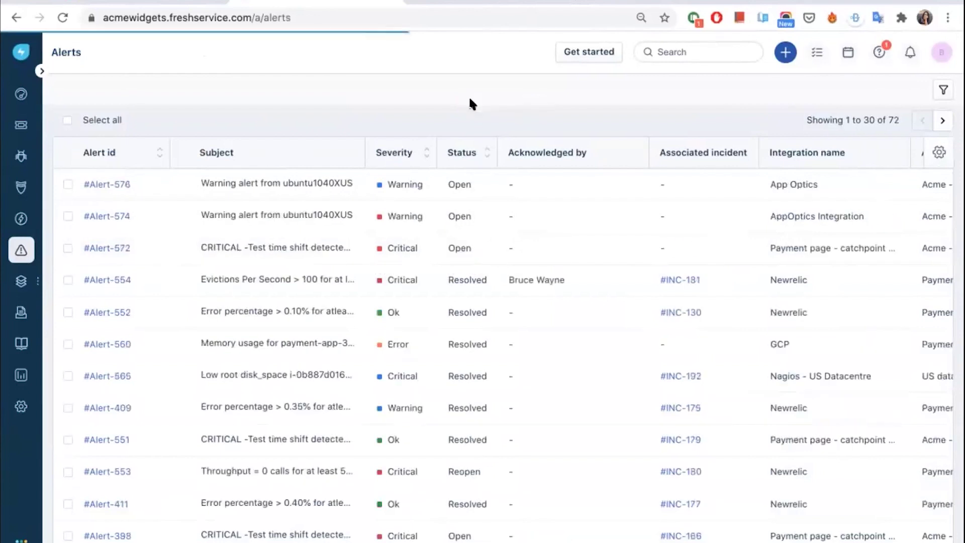
{"action": "left_click", "coordinate": [119, 184]}
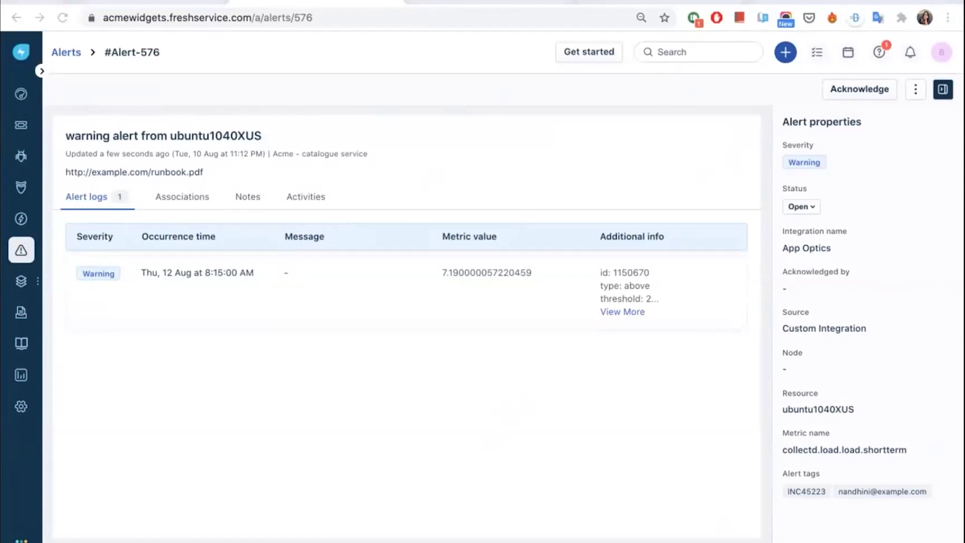
Reload #Alert-576 until it shows Resolved with OK severity and three log entries
{"action": "left_click", "coordinate": [62, 17]}
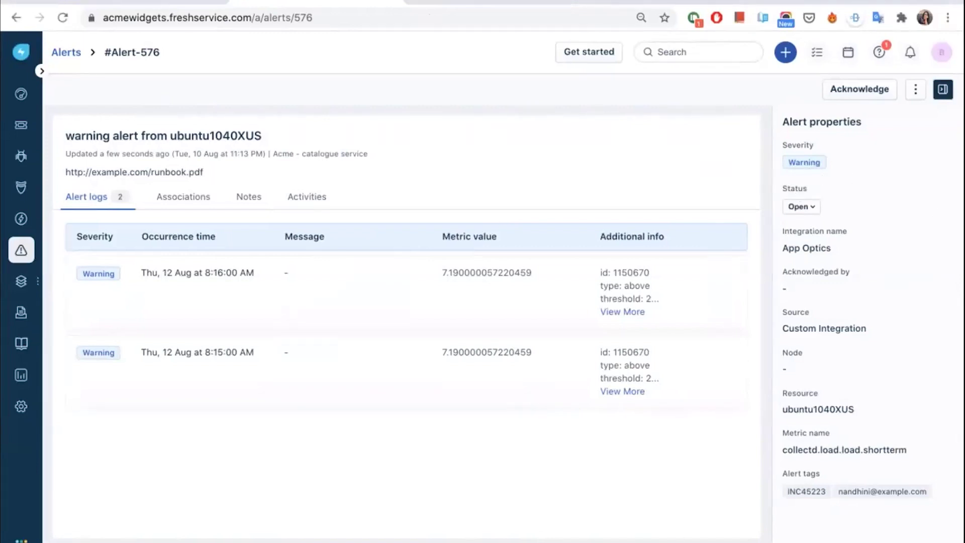
{"action": "left_click", "coordinate": [62, 17]}
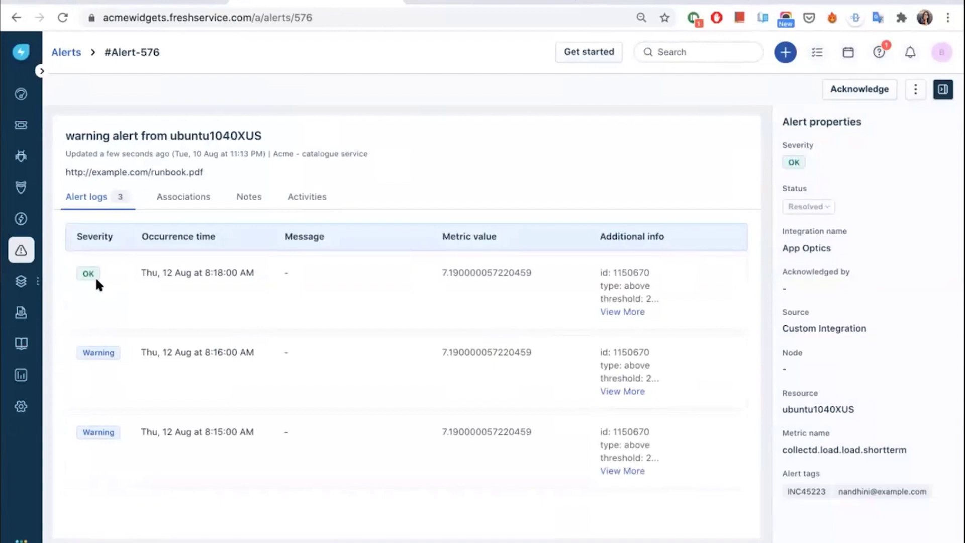
{"action": "left_click", "coordinate": [21, 413]}
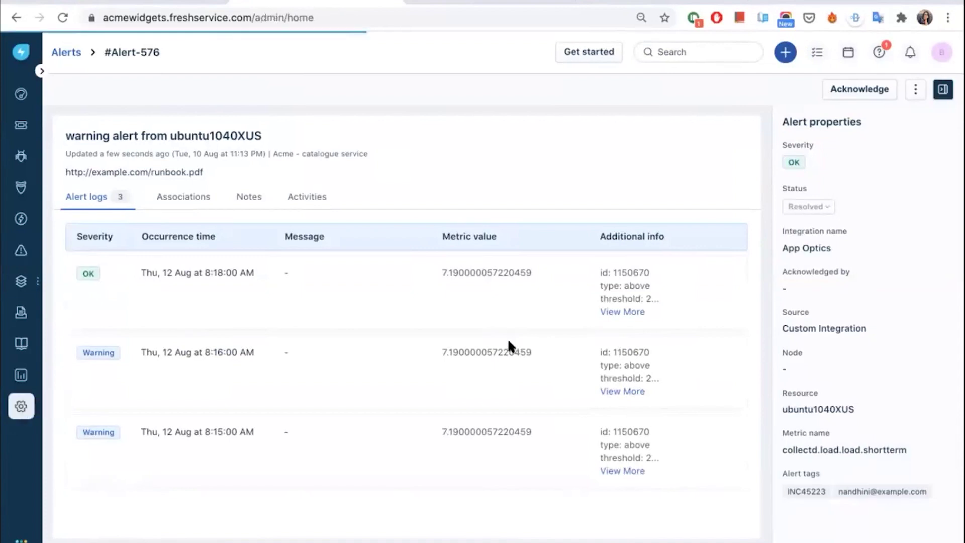
Add a New Relic APM integration to the Acme - catalogue service alert profile
{"action": "scroll", "coordinate": [505, 339], "scroll_direction": "down", "scroll_amount": 3}
{"action": "scroll", "coordinate": [505, 338], "scroll_direction": "down", "scroll_amount": 5}
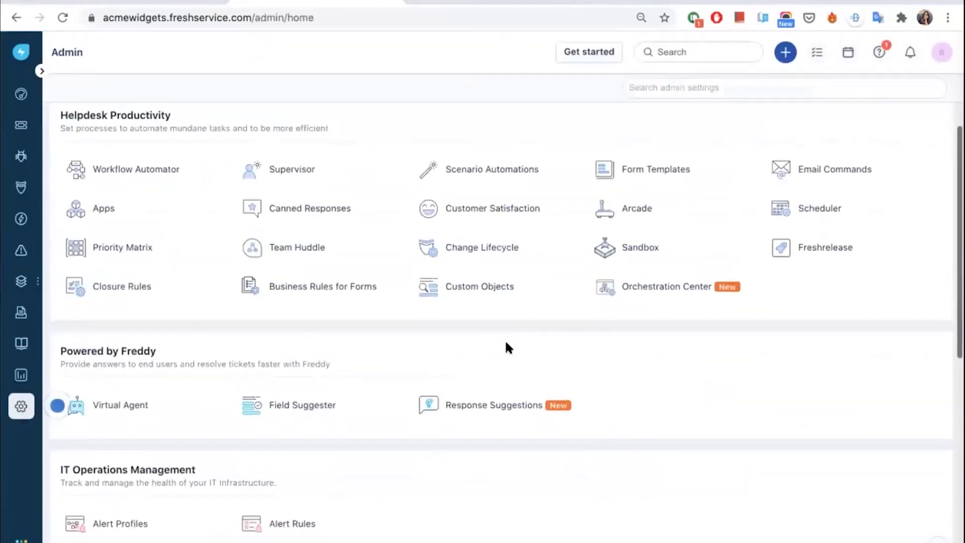
{"action": "left_click", "coordinate": [153, 337]}
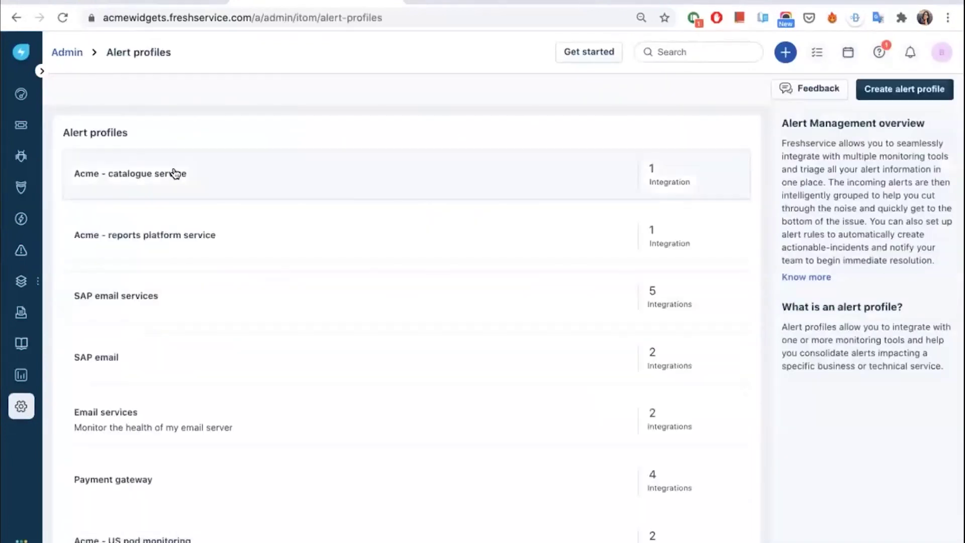
{"action": "left_click", "coordinate": [175, 173]}
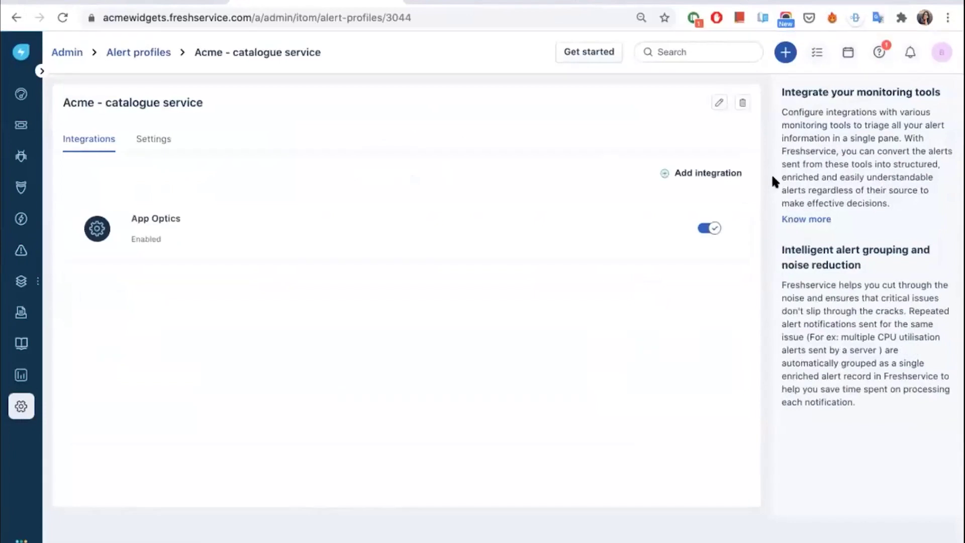
{"action": "left_click", "coordinate": [695, 173]}
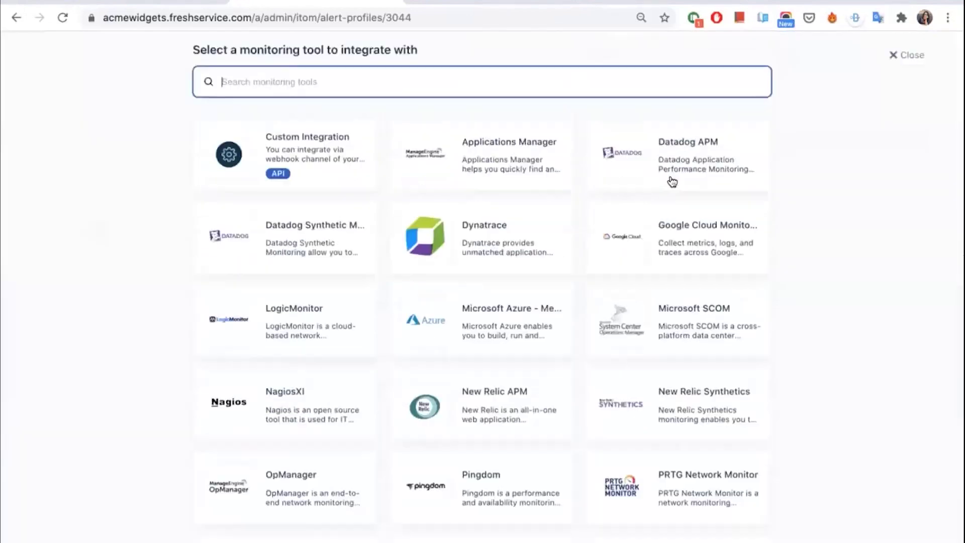
{"action": "scroll", "coordinate": [576, 411], "scroll_direction": "down", "scroll_amount": 2}
{"action": "scroll", "coordinate": [574, 408], "scroll_direction": "up", "scroll_amount": 2}
{"action": "left_click", "coordinate": [452, 369]}
Name the New Relic APM integration 'Newrelic - acme catalogue service' and review the alert content below
{"action": "left_click", "coordinate": [361, 208]}
{"action": "type", "text": "Newrelic - acme"}
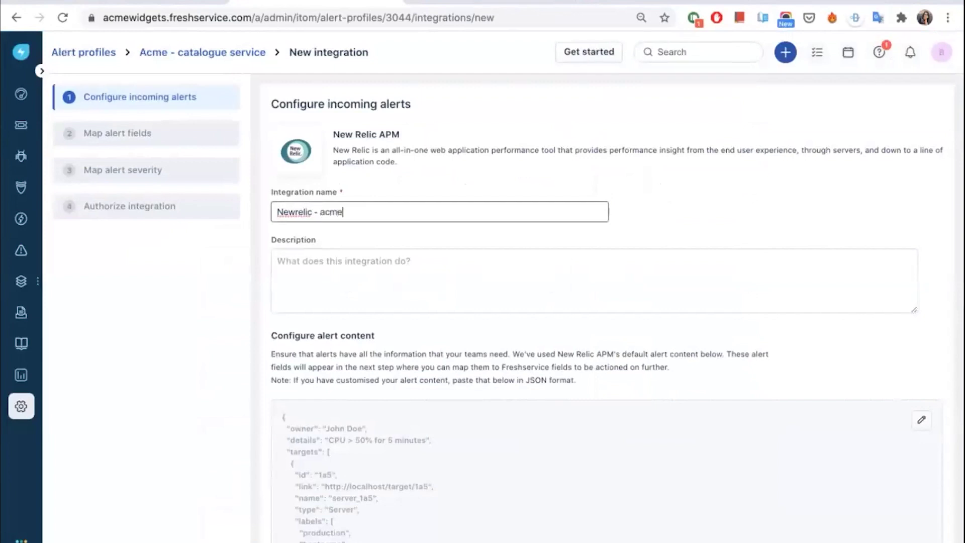
{"action": "type", "text": " catalogue service"}
{"action": "left_click", "coordinate": [473, 392]}
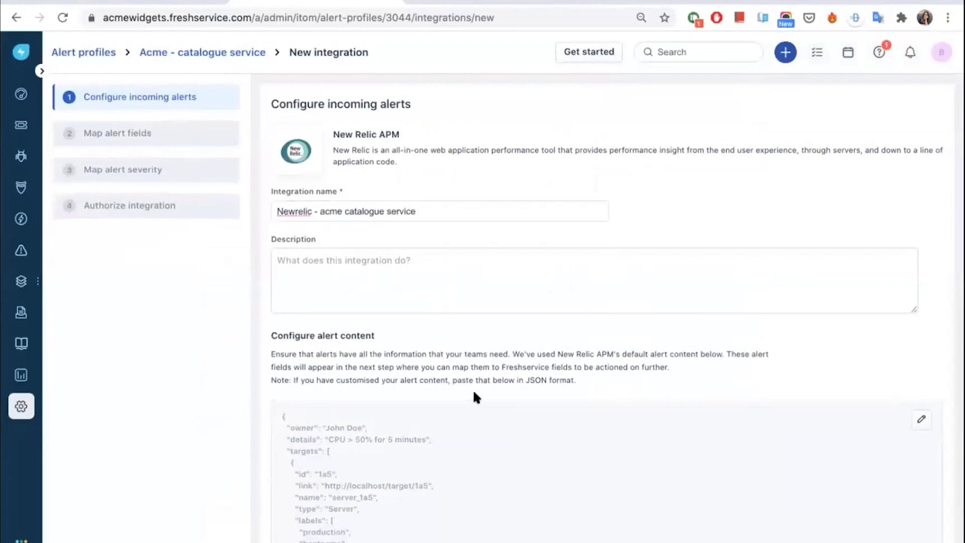
{"action": "scroll", "coordinate": [472, 388], "scroll_direction": "down", "scroll_amount": 4}
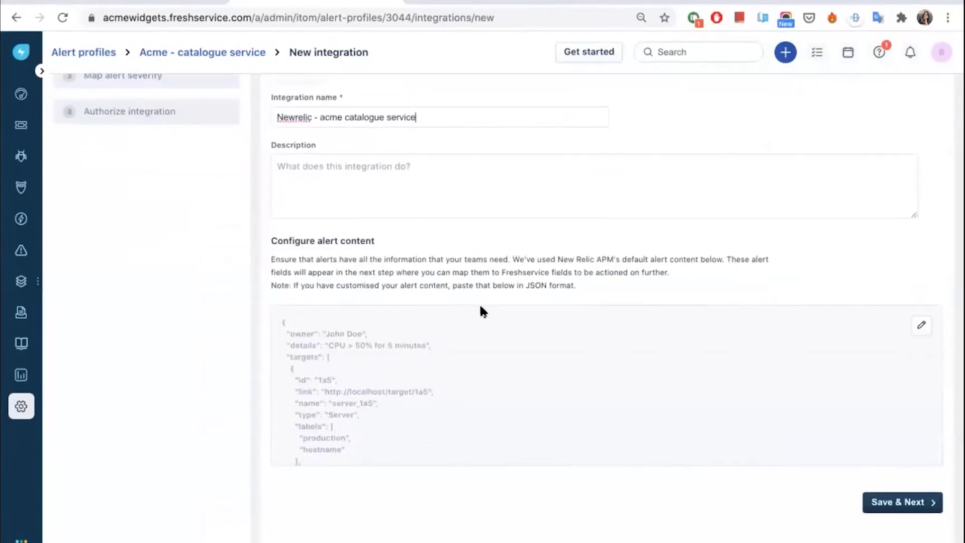
{"action": "scroll", "coordinate": [489, 381], "scroll_direction": "down", "scroll_amount": 10}
{"action": "scroll", "coordinate": [489, 381], "scroll_direction": "up", "scroll_amount": 10}
Save the details, check which alert fields can map to Resource, and keep the default field mapping
{"action": "left_click", "coordinate": [887, 502]}
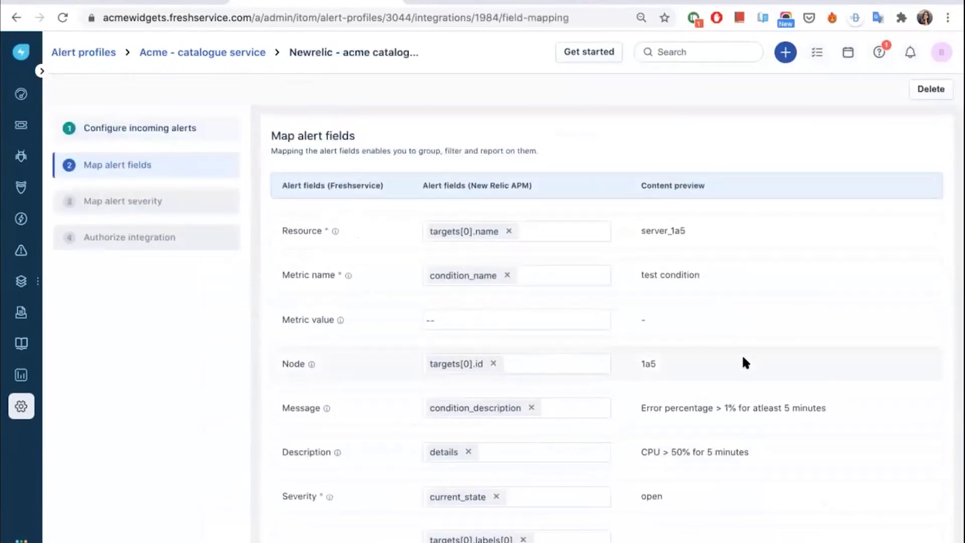
{"action": "scroll", "coordinate": [728, 389], "scroll_direction": "down", "scroll_amount": 6}
{"action": "scroll", "coordinate": [728, 392], "scroll_direction": "up", "scroll_amount": 6}
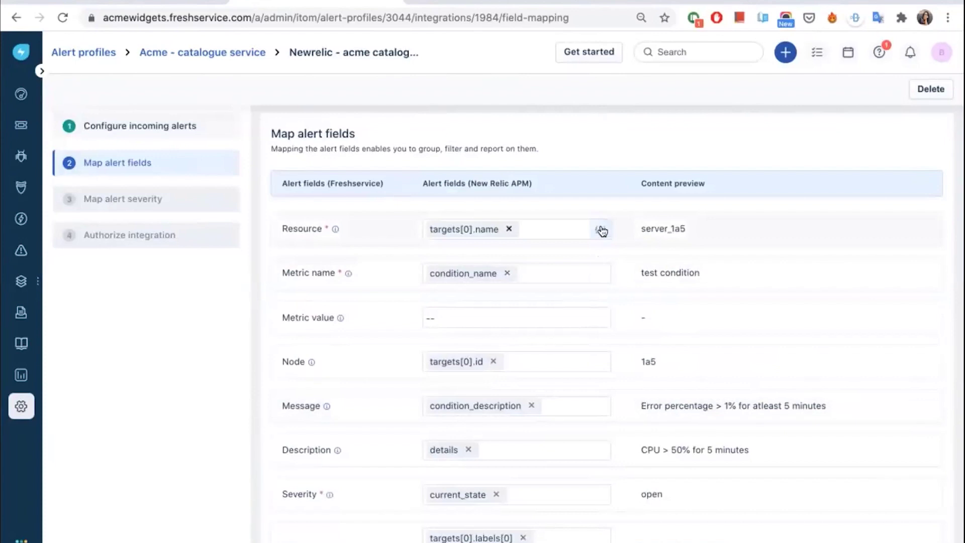
{"action": "left_click", "coordinate": [601, 230]}
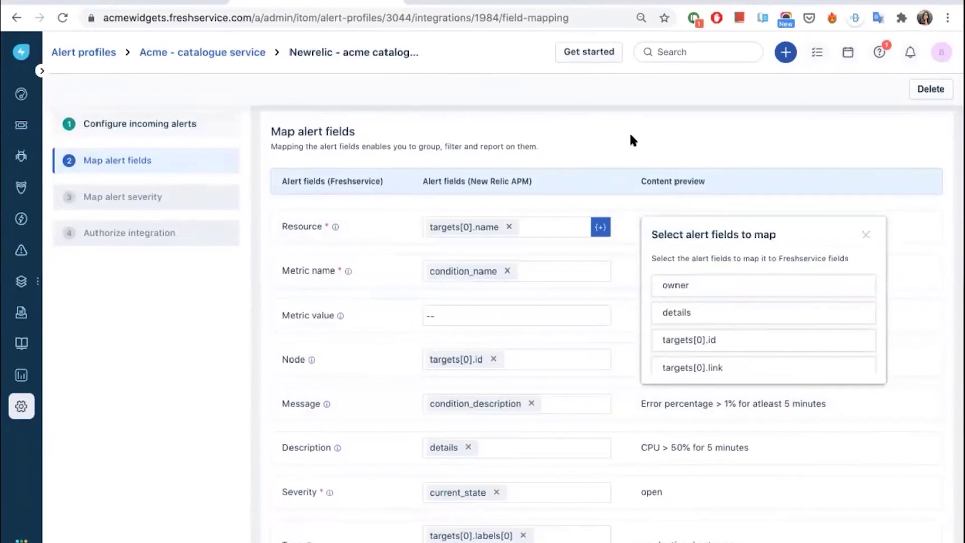
{"action": "left_click", "coordinate": [865, 235]}
{"action": "scroll", "coordinate": [668, 379], "scroll_direction": "down", "scroll_amount": 5}
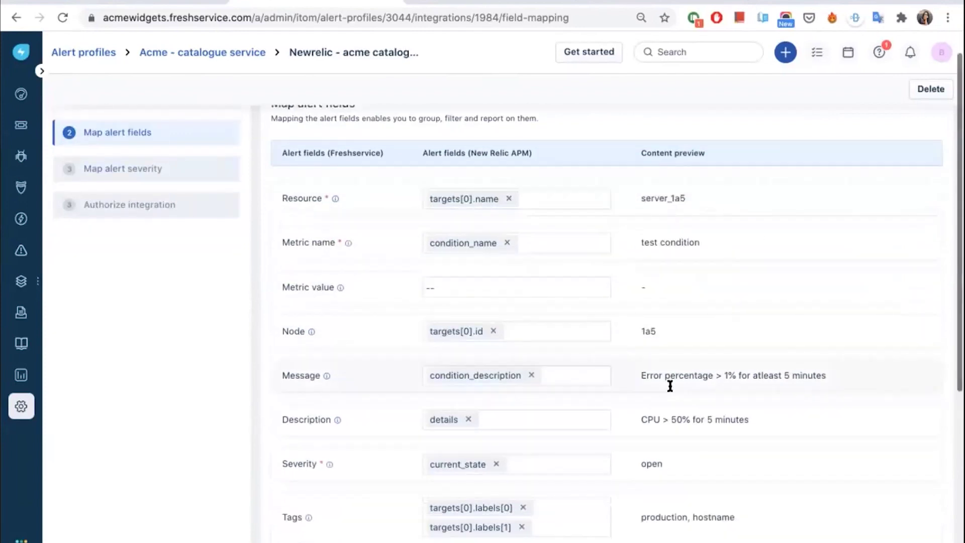
{"action": "left_click", "coordinate": [894, 452]}
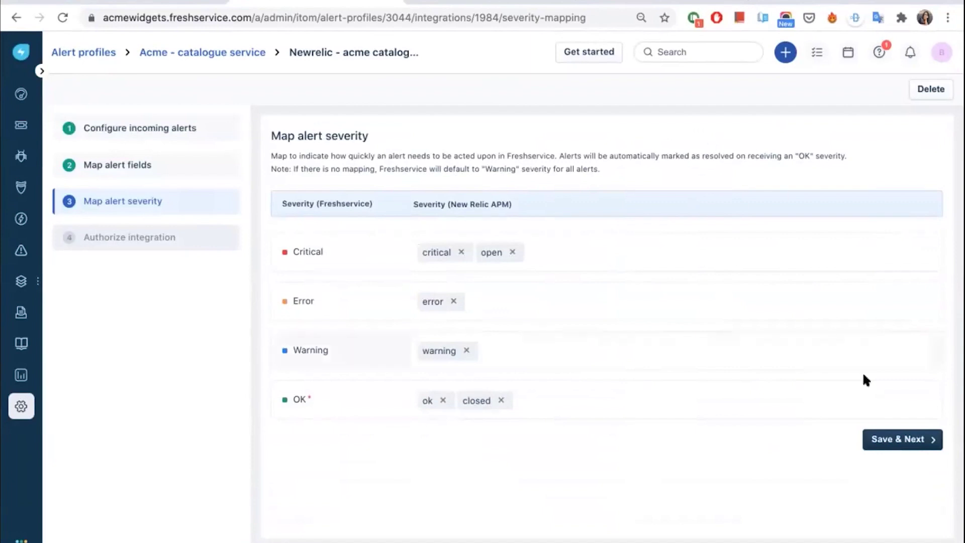
Keep Critical mapped to critical/open and OK to ok/closed, and continue to authorization
{"action": "left_click", "coordinate": [878, 435]}
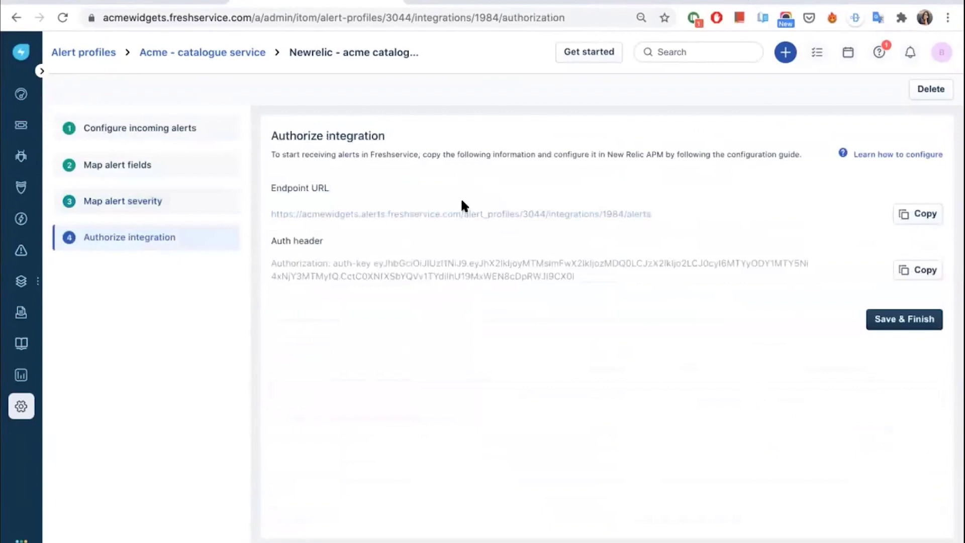
{"action": "left_click", "coordinate": [901, 157]}
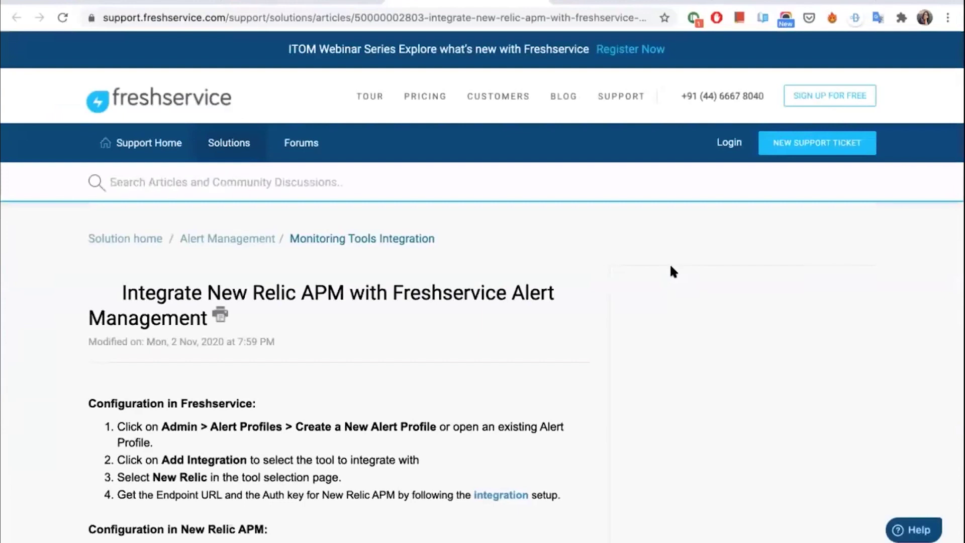
{"action": "scroll", "coordinate": [367, 398], "scroll_direction": "down", "scroll_amount": 7}
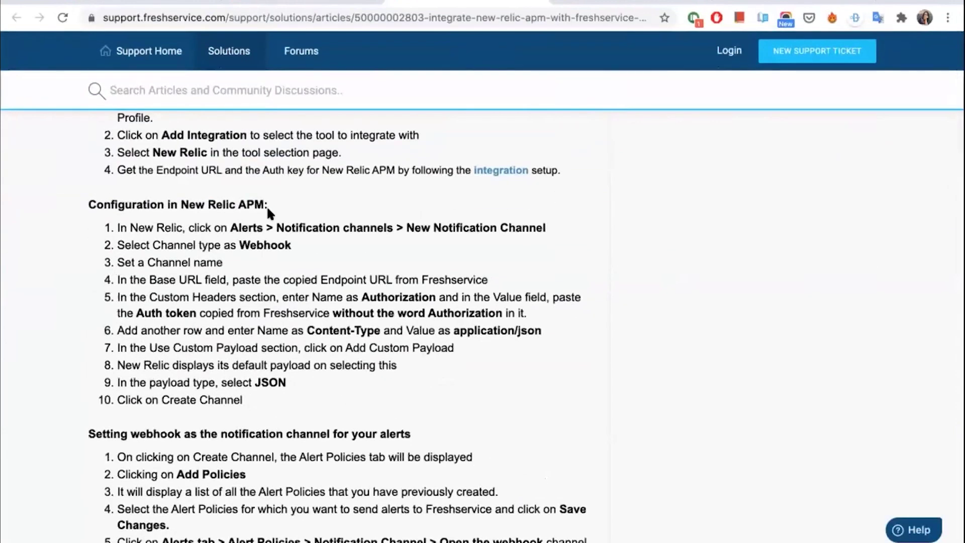
{"action": "scroll", "coordinate": [297, 289], "scroll_direction": "down", "scroll_amount": 1}
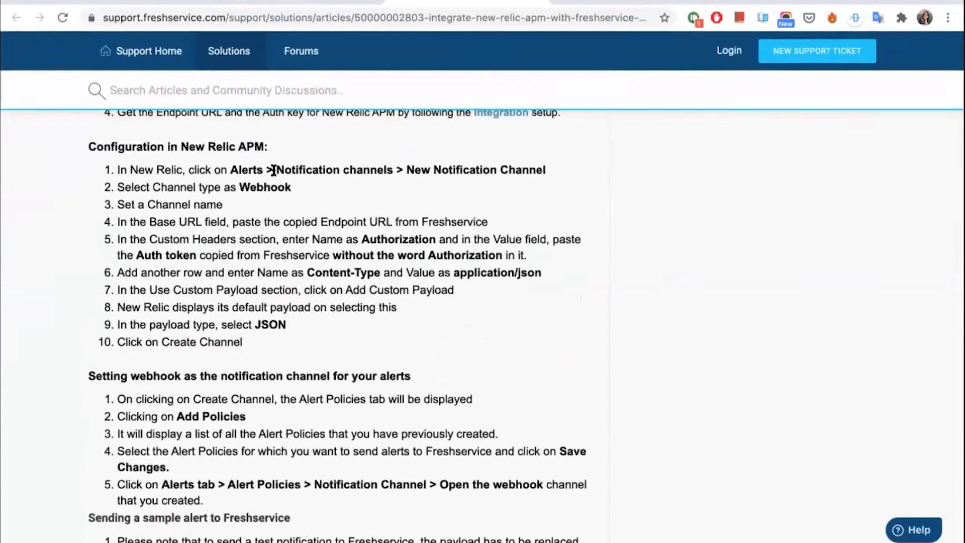
{"action": "scroll", "coordinate": [281, 308], "scroll_direction": "down", "scroll_amount": 1}
{"action": "scroll", "coordinate": [284, 309], "scroll_direction": "up", "scroll_amount": 1}
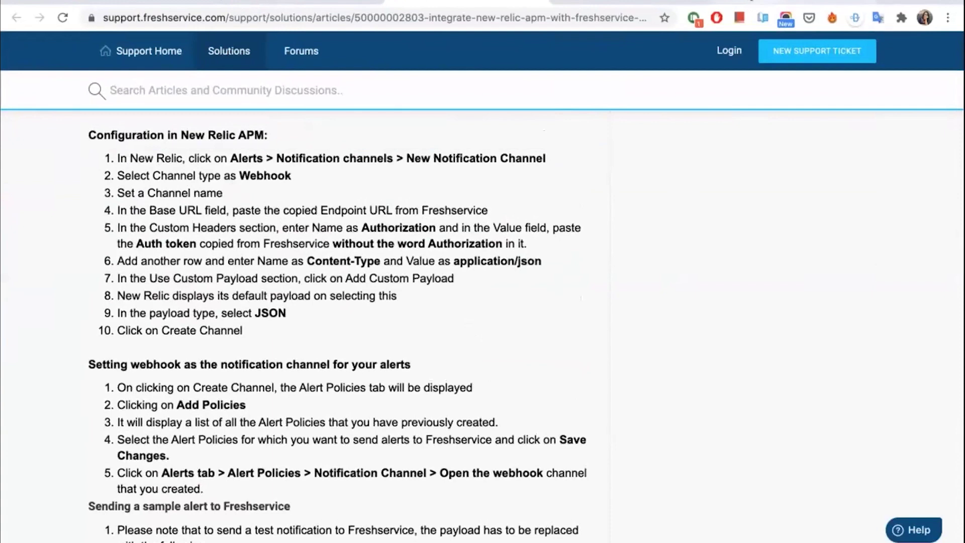
Review the Acmewidgets webhook's Base Url, Custom Headers and Custom Payload sections in New Relic
{"action": "left_click", "coordinate": [751, 5]}
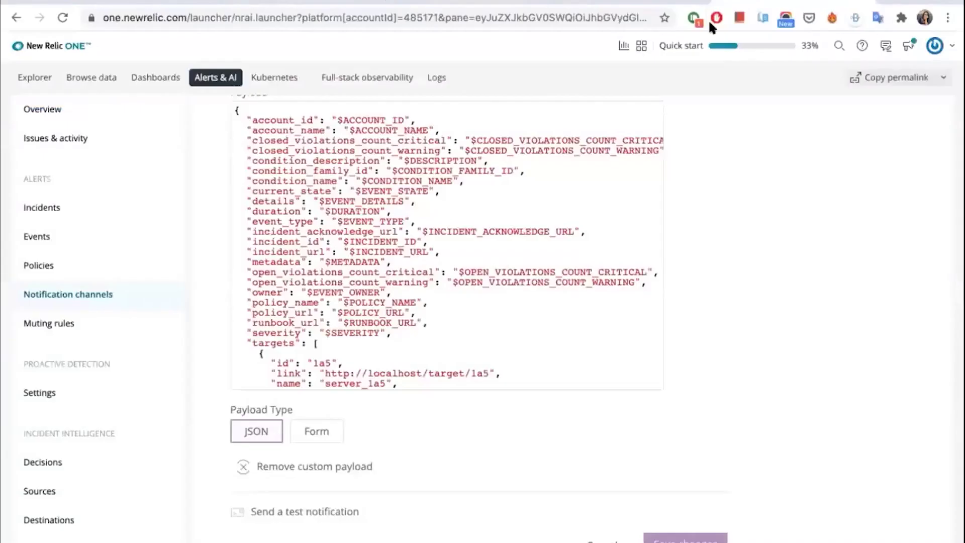
{"action": "scroll", "coordinate": [526, 264], "scroll_direction": "up", "scroll_amount": 3}
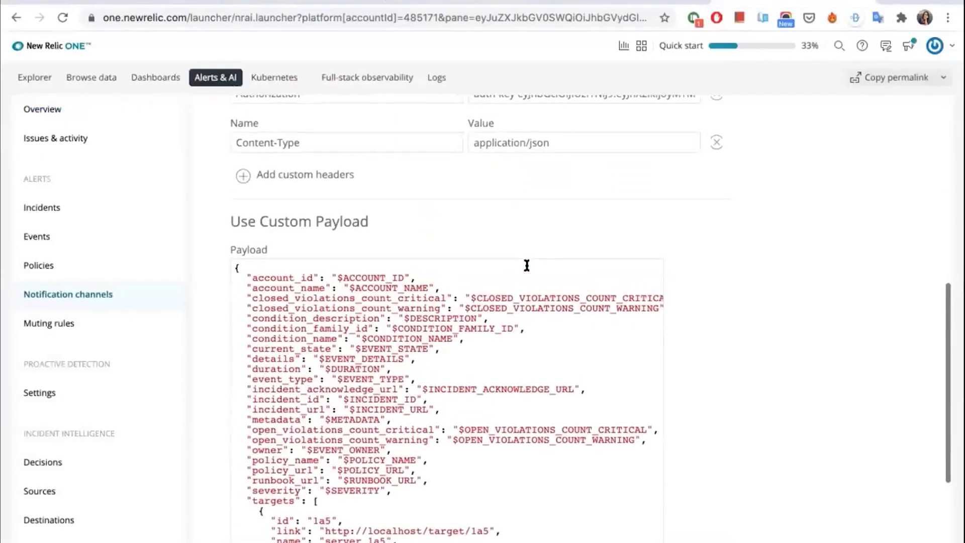
{"action": "scroll", "coordinate": [525, 263], "scroll_direction": "up", "scroll_amount": 8}
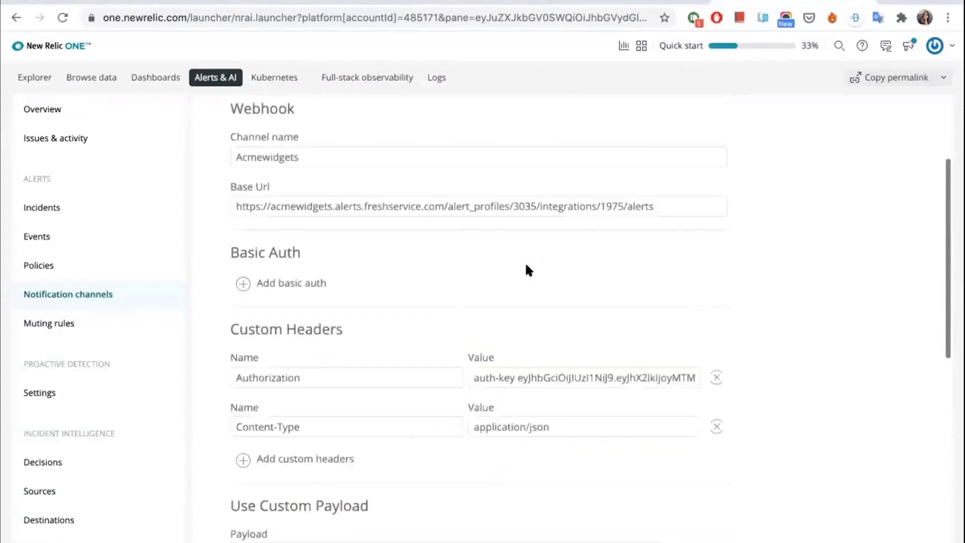
{"action": "scroll", "coordinate": [362, 370], "scroll_direction": "down", "scroll_amount": 10}
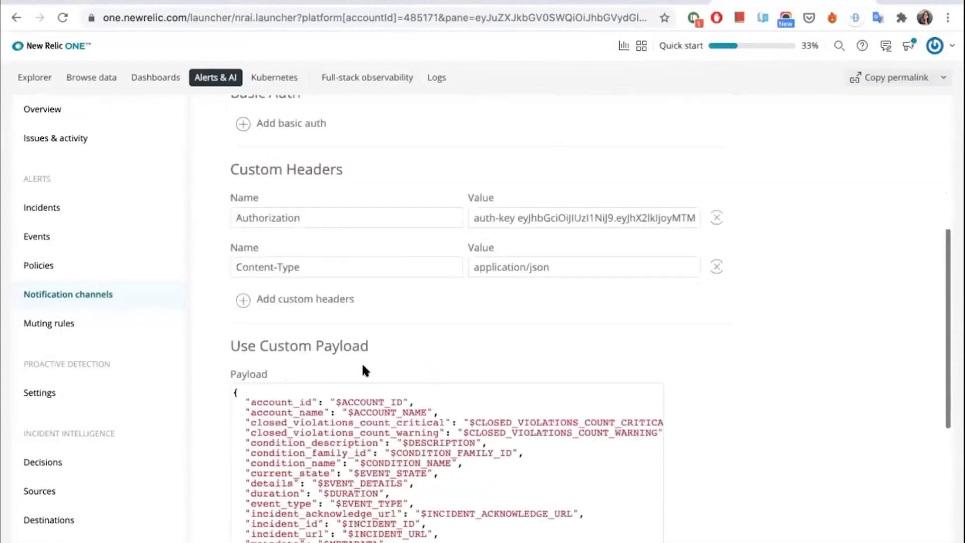
{"action": "scroll", "coordinate": [362, 369], "scroll_direction": "down", "scroll_amount": 2}
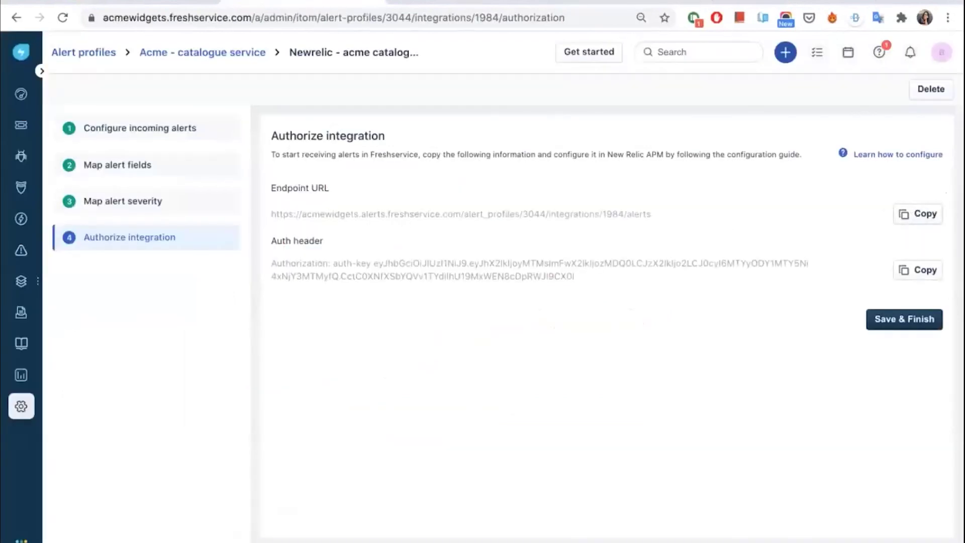
Place the New Relic webhook beside Freshservice, overwrite the Authorization value, and copy Freshservice's auth header
{"action": "left_click", "coordinate": [463, 4]}
{"action": "left_click_drag", "start_coordinate": [588, 5], "coordinate": [455, 6]}
{"action": "scroll", "coordinate": [411, 216], "scroll_direction": "up", "scroll_amount": 5}
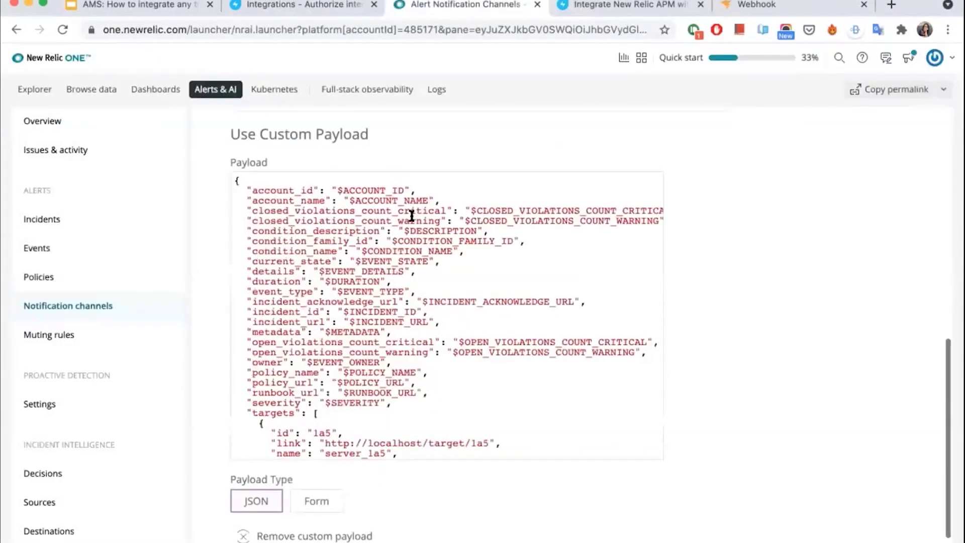
{"action": "scroll", "coordinate": [412, 217], "scroll_direction": "up", "scroll_amount": 2}
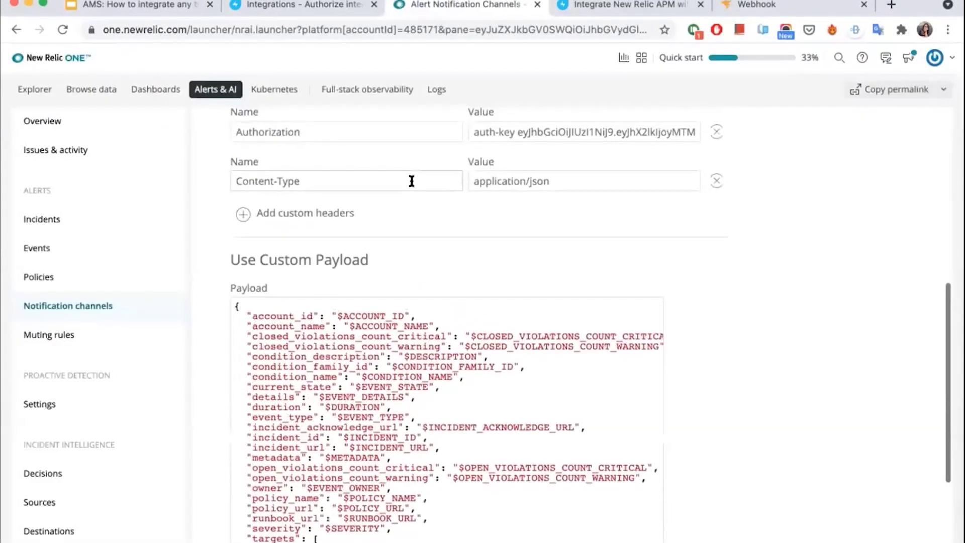
{"action": "scroll", "coordinate": [412, 181], "scroll_direction": "up", "scroll_amount": 2}
{"action": "left_click", "coordinate": [493, 224]}
{"action": "key", "text": "ctrl+a"}
{"action": "type", "text": "https://acmewidgets.alerts.freshservice.com/alert_profiles/3044/integrations/1984/alerts"}
{"action": "left_click", "coordinate": [320, 4]}
{"action": "left_click", "coordinate": [918, 282]}
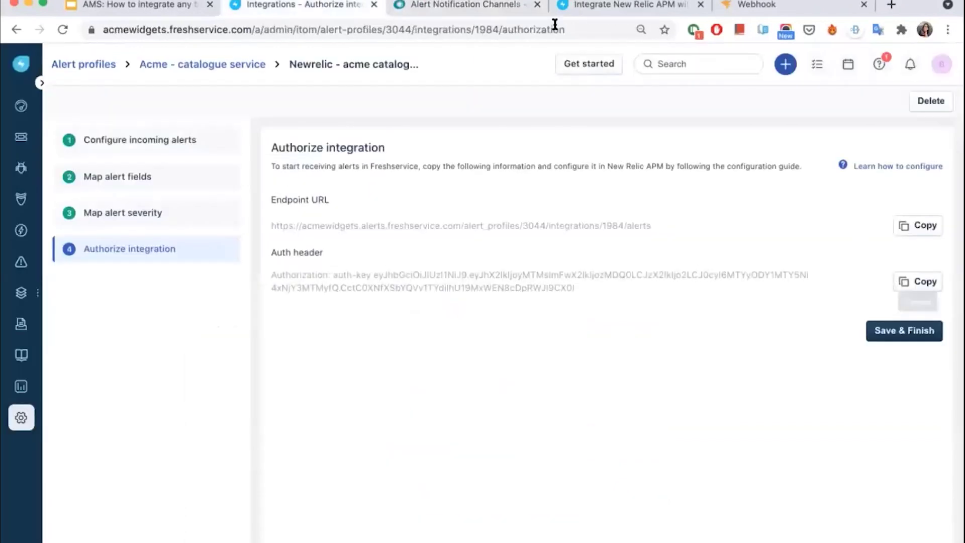
{"action": "left_click", "coordinate": [485, 5]}
Replace the webhook's old Base Url with Freshservice's new endpoint URL
{"action": "scroll", "coordinate": [611, 322], "scroll_direction": "down", "scroll_amount": 1}
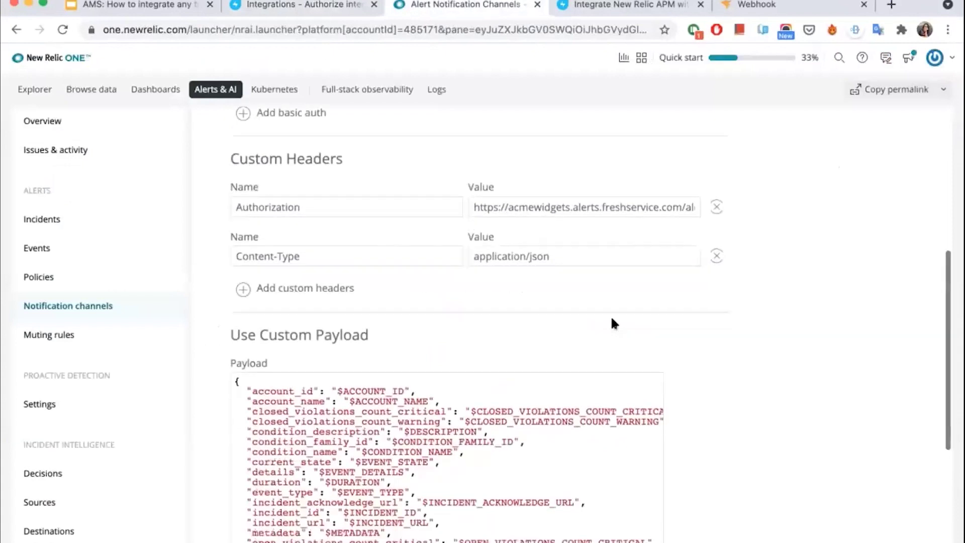
{"action": "scroll", "coordinate": [612, 322], "scroll_direction": "down", "scroll_amount": 5}
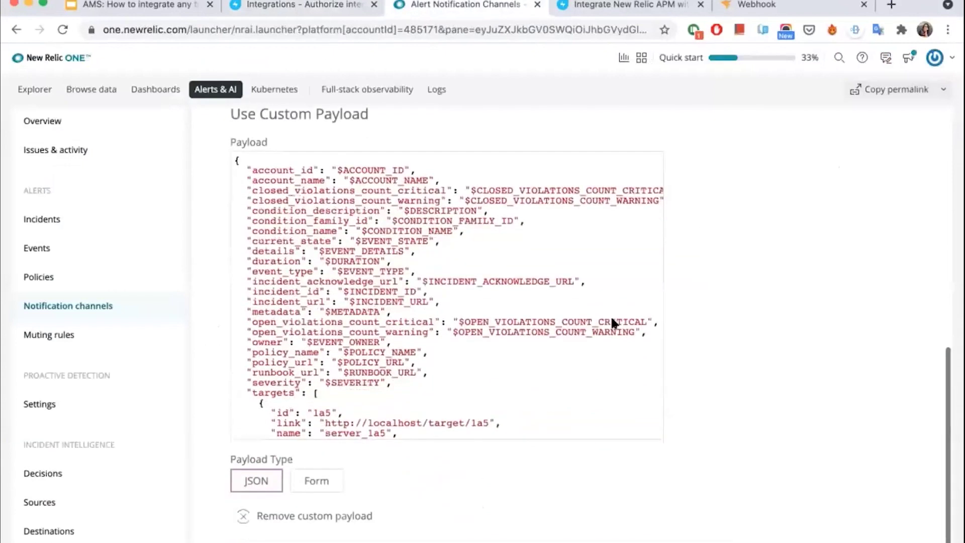
{"action": "scroll", "coordinate": [613, 320], "scroll_direction": "down", "scroll_amount": 3}
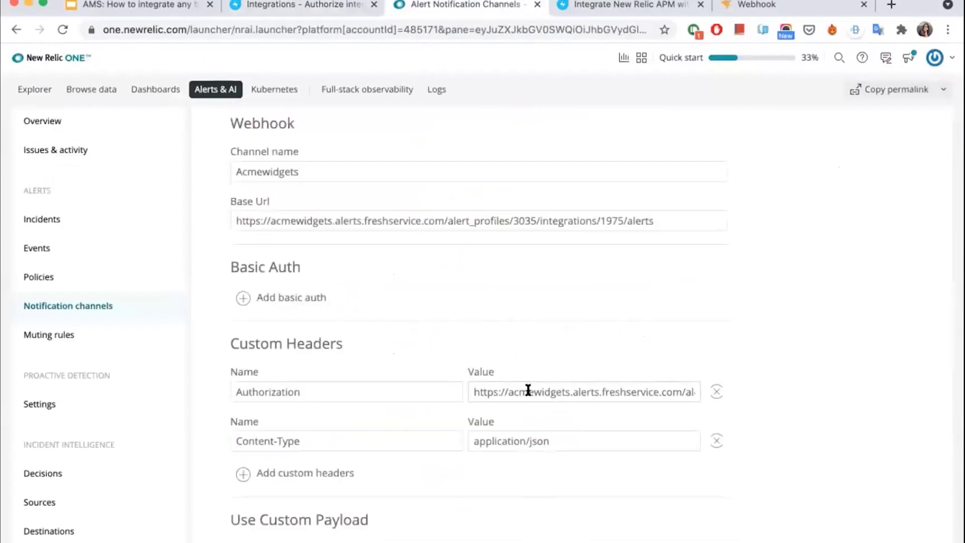
{"action": "triple_click", "coordinate": [403, 216]}
{"action": "key", "text": "BackSpace"}
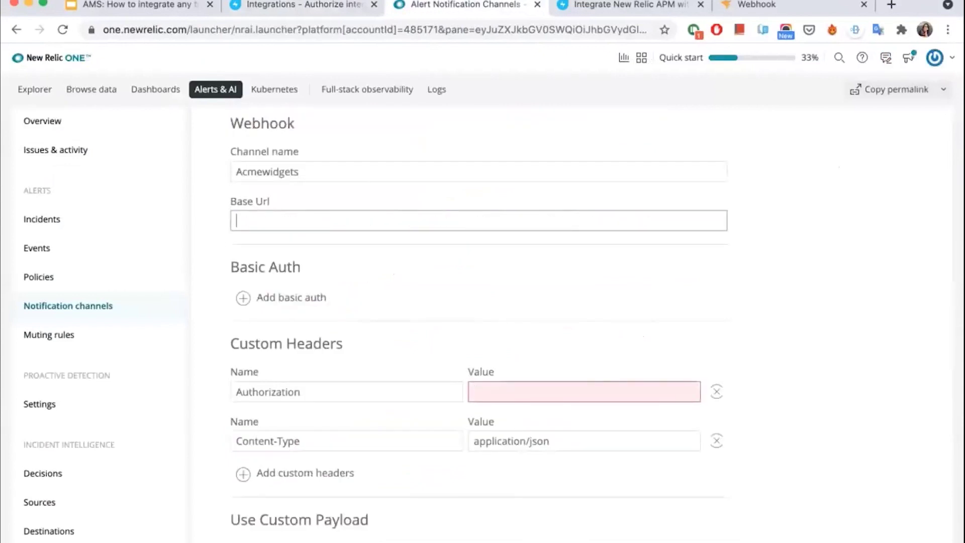
{"action": "left_click", "coordinate": [296, 5]}
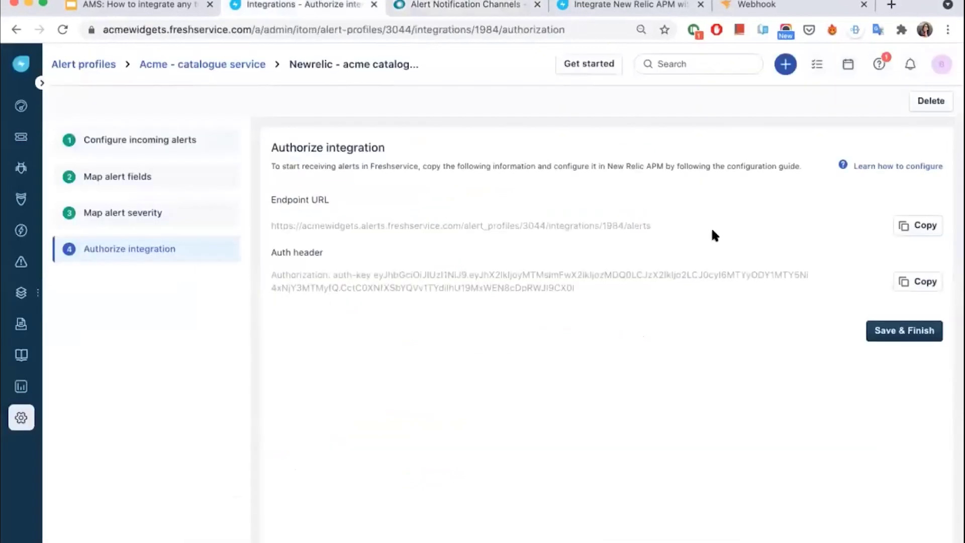
{"action": "left_click", "coordinate": [906, 230]}
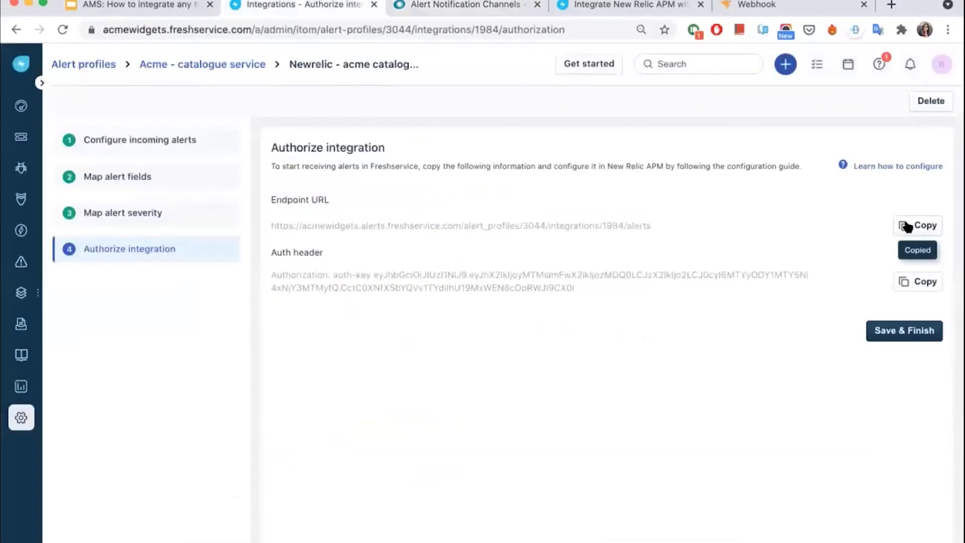
{"action": "left_click", "coordinate": [483, 6]}
{"action": "key", "text": "super+v"}
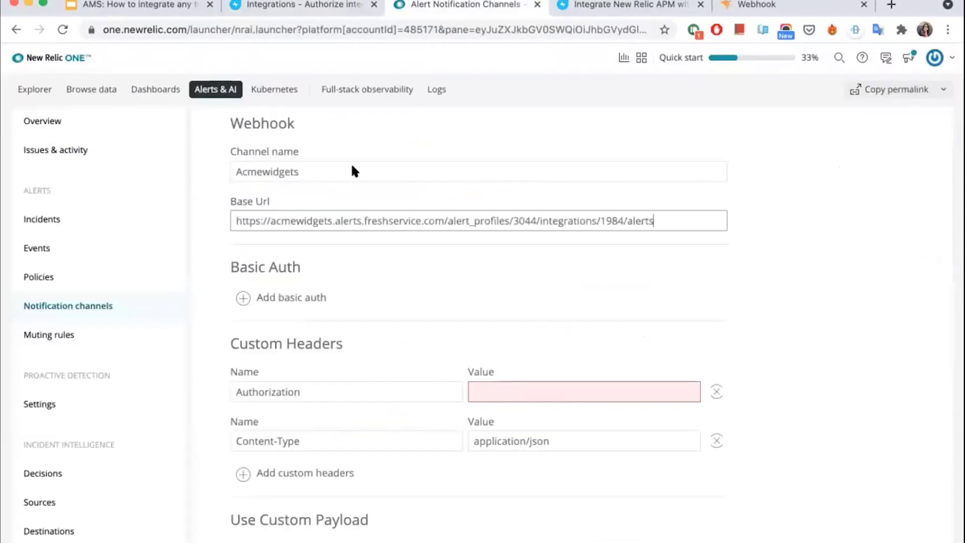
Paste Freshservice's auth key as the webhook's Authorization header value
{"action": "left_click", "coordinate": [287, 7]}
{"action": "left_click", "coordinate": [921, 281]}
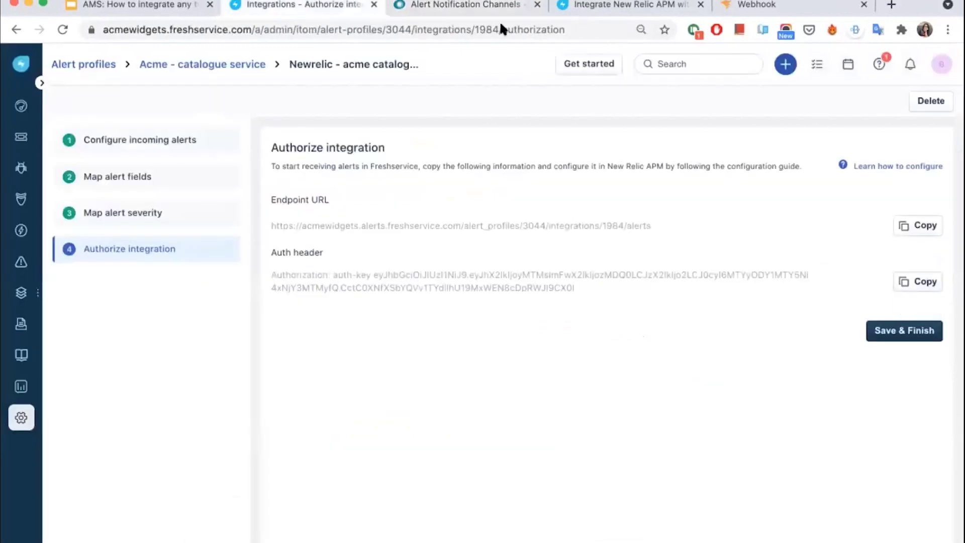
{"action": "left_click", "coordinate": [490, 6]}
{"action": "left_click", "coordinate": [528, 392]}
{"action": "key", "text": "super+v"}
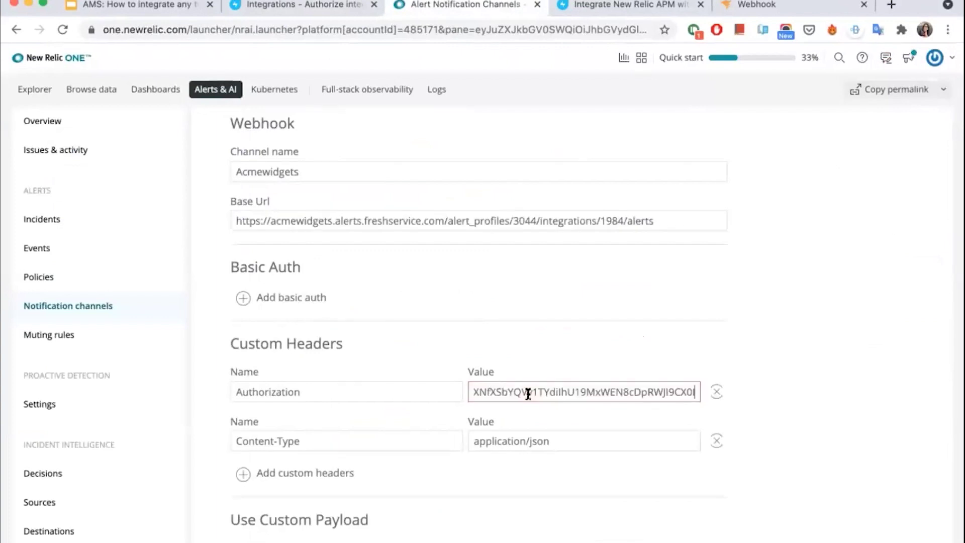
{"action": "scroll", "coordinate": [532, 404], "scroll_direction": "down", "scroll_amount": 10}
{"action": "left_click", "coordinate": [304, 6]}
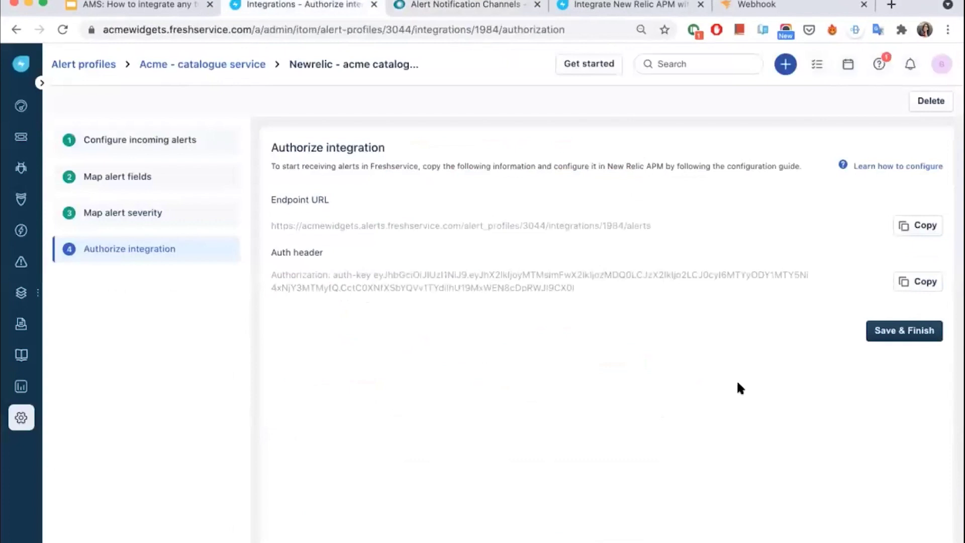
Save and finish the 'Newrelic - acme catalogue service' integration, then return to the New Relic webhook form
{"action": "left_click", "coordinate": [913, 340]}
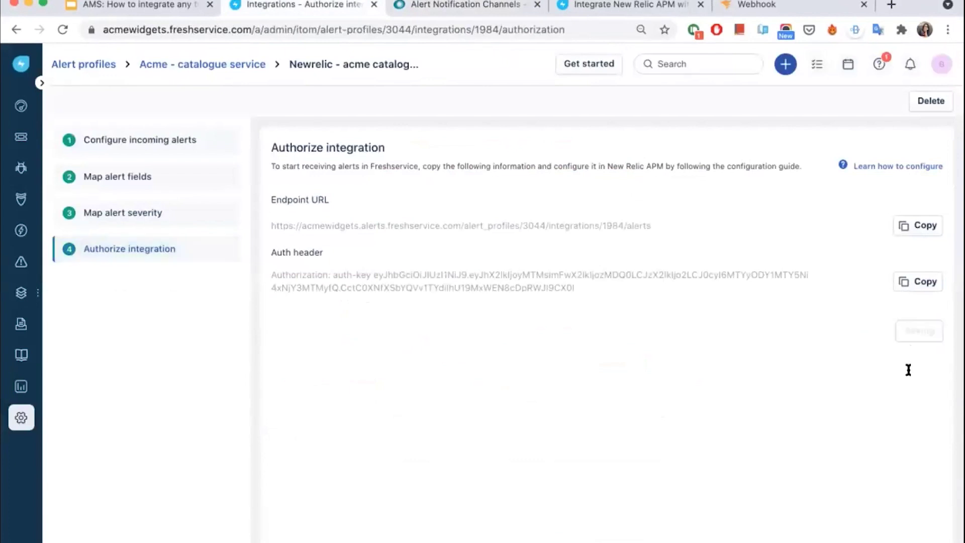
{"action": "left_click", "coordinate": [475, 6]}
{"action": "scroll", "coordinate": [578, 355], "scroll_direction": "up", "scroll_amount": 5}
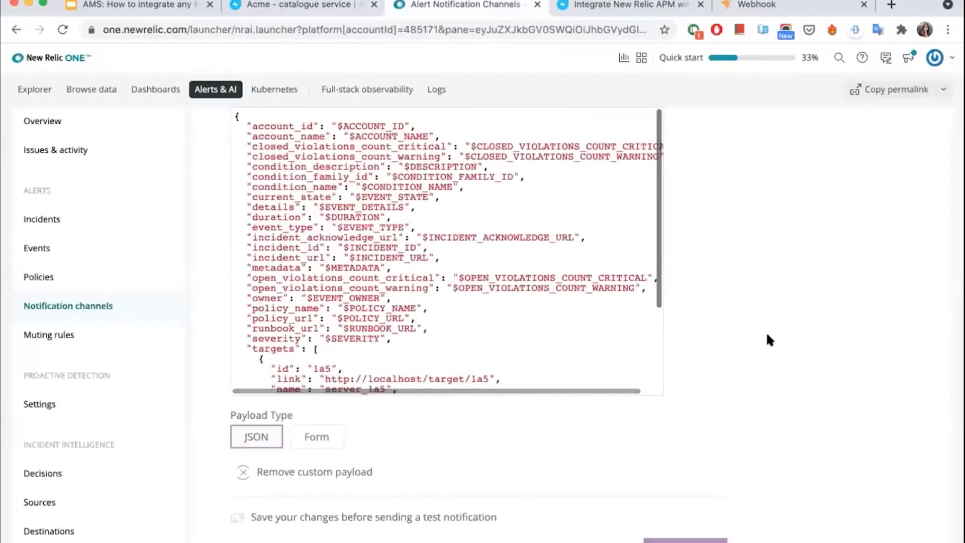
{"action": "scroll", "coordinate": [767, 340], "scroll_direction": "up", "scroll_amount": 5}
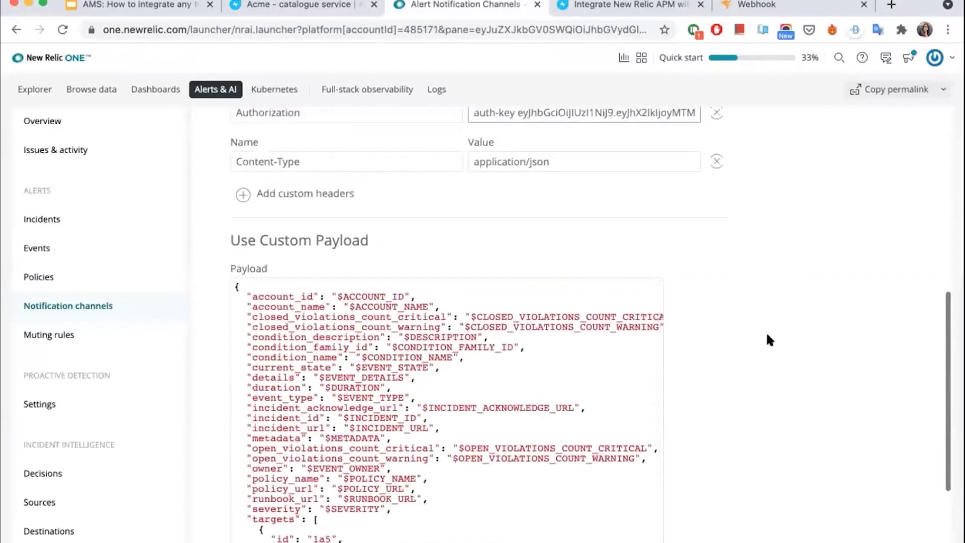
{"action": "scroll", "coordinate": [768, 340], "scroll_direction": "up", "scroll_amount": 2}
{"action": "scroll", "coordinate": [767, 339], "scroll_direction": "up", "scroll_amount": 2}
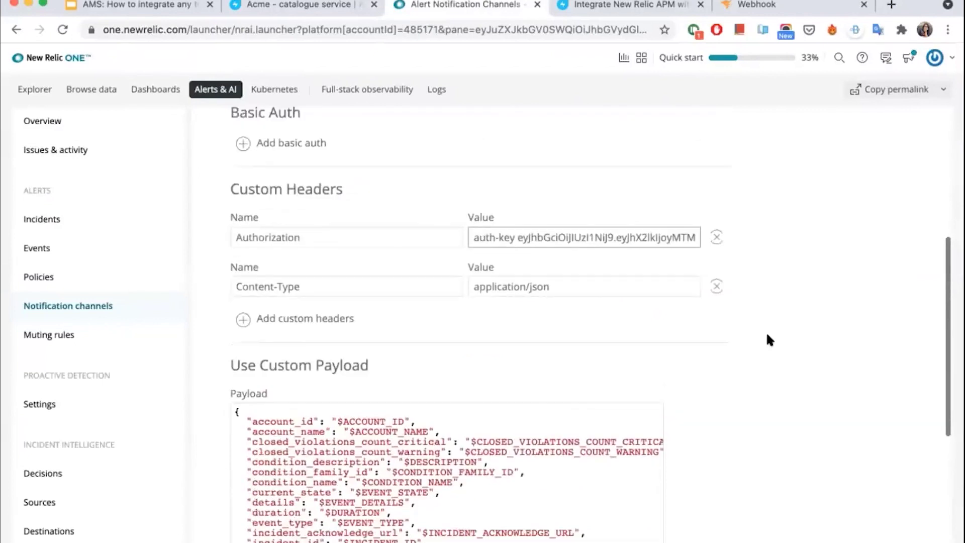
{"action": "scroll", "coordinate": [768, 339], "scroll_direction": "down", "scroll_amount": 4}
{"action": "scroll", "coordinate": [766, 330], "scroll_direction": "down", "scroll_amount": 6}
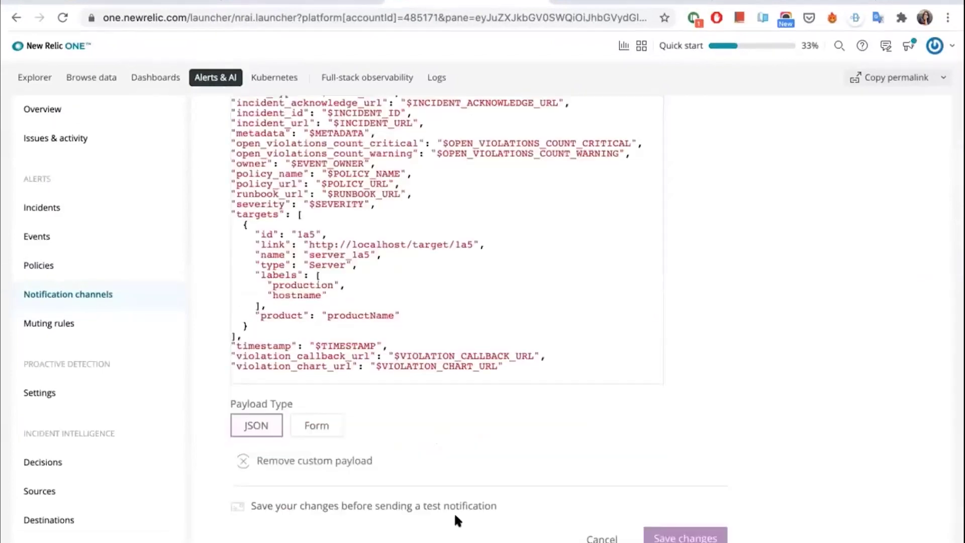
Save the Acmewidgets webhook and send a test notification that returns 200 Accepted
{"action": "left_click", "coordinate": [680, 537]}
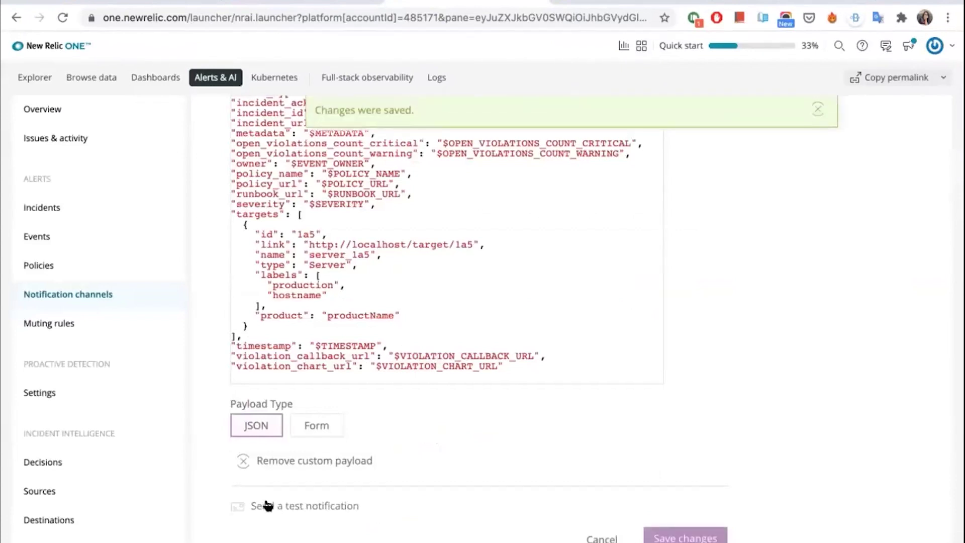
{"action": "left_click", "coordinate": [267, 505]}
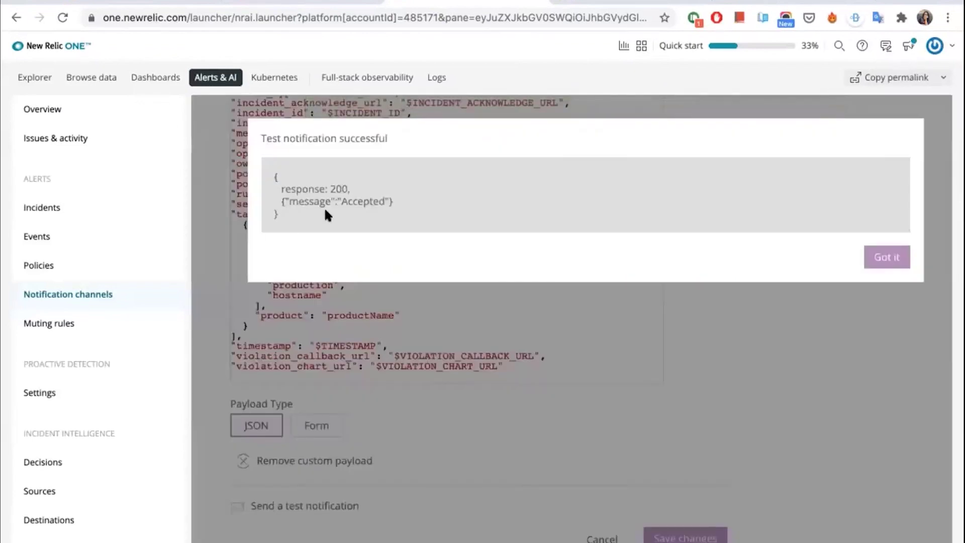
{"action": "left_click", "coordinate": [880, 257]}
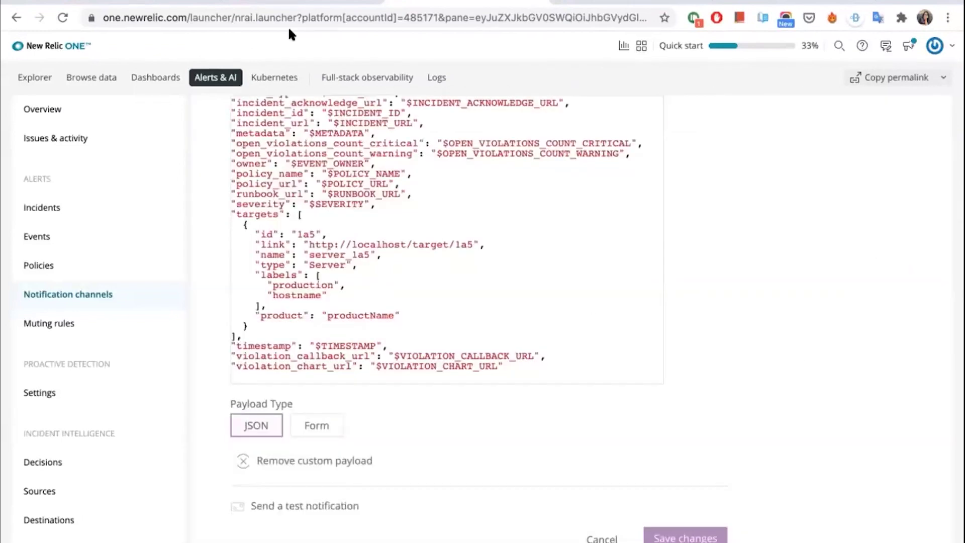
{"action": "left_click", "coordinate": [318, 1]}
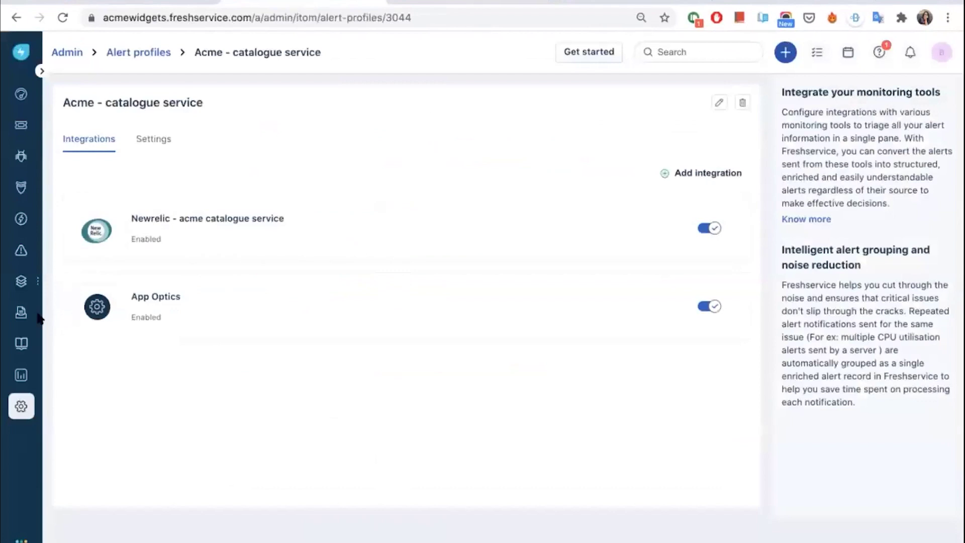
Open critical alert #Alert-577 from server_1a5 and compare it with the New Relic webhook payload
{"action": "left_click", "coordinate": [19, 254]}
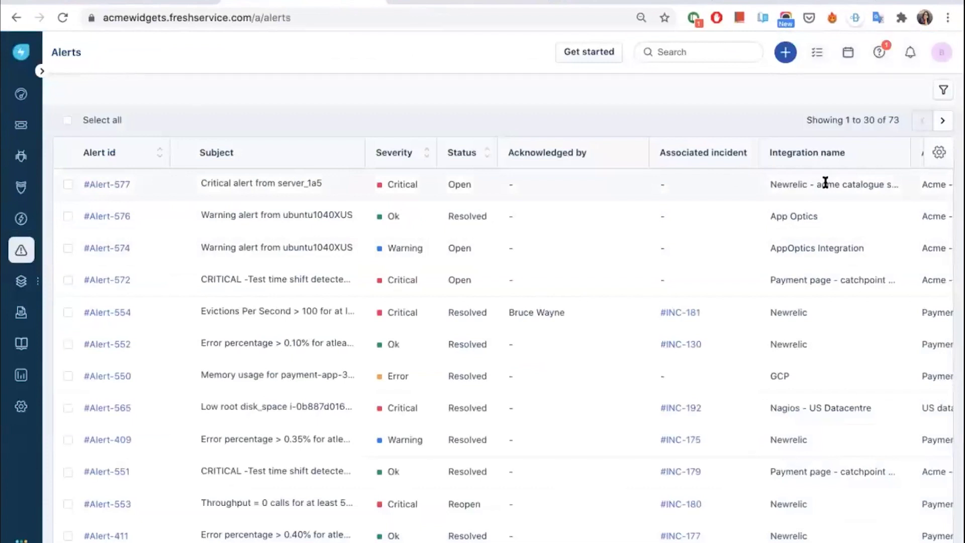
{"action": "left_click", "coordinate": [111, 185]}
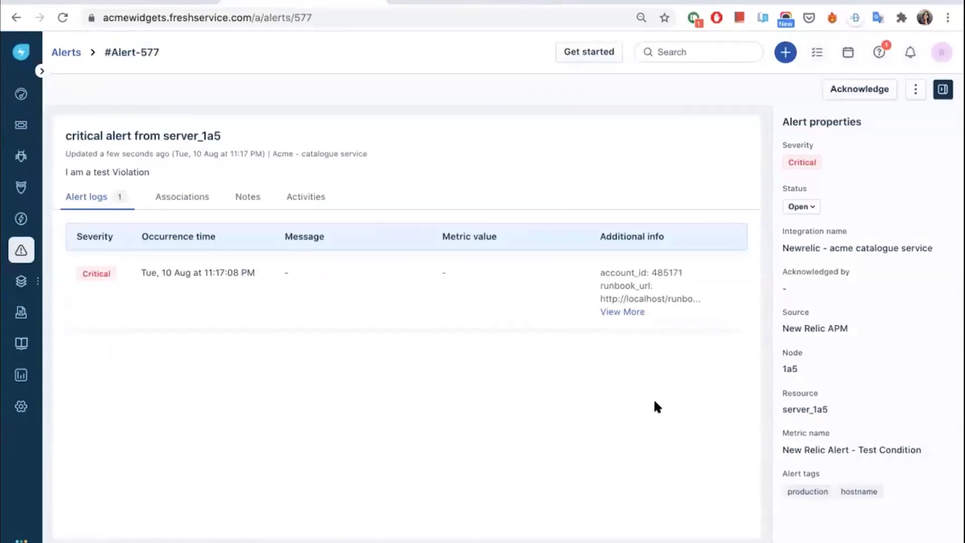
{"action": "key", "text": "ctrl+shift+Tab"}
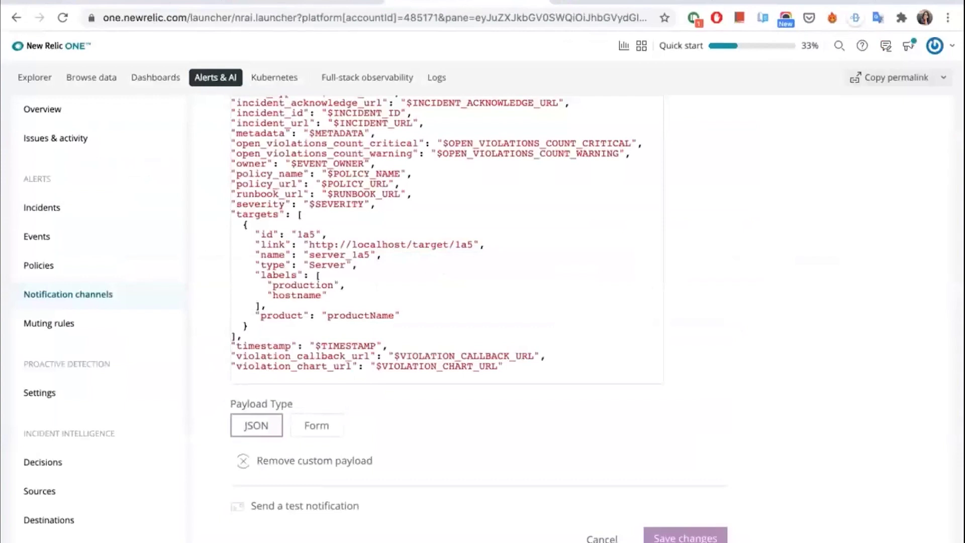
{"action": "key", "text": "ctrl+Tab"}
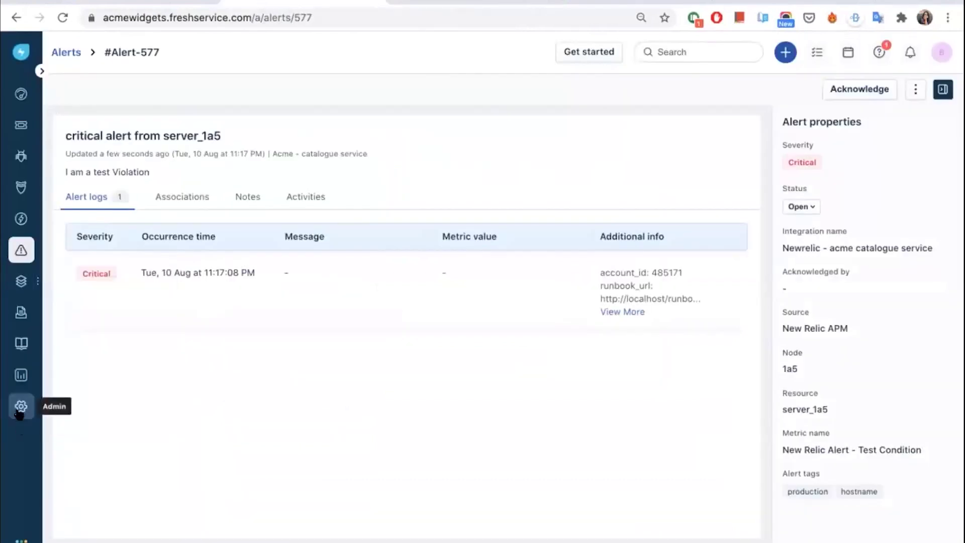
Open the admin settings home and scroll toward IT Operations Management
{"action": "left_click", "coordinate": [20, 408]}
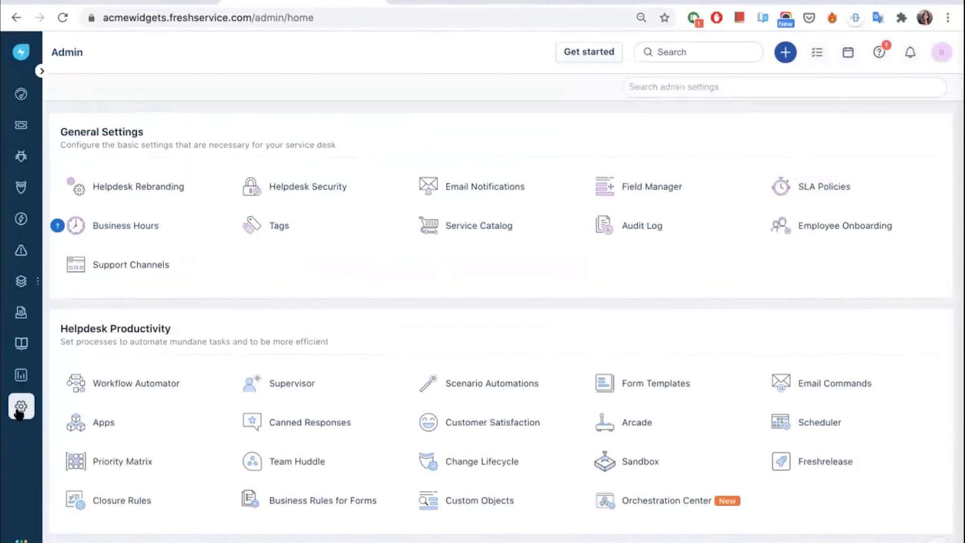
{"action": "scroll", "coordinate": [312, 335], "scroll_direction": "down", "scroll_amount": 3}
Open Alert Rules, preview a blank new rule's Create incident action, and return to the three-rule list
{"action": "scroll", "coordinate": [310, 336], "scroll_direction": "down", "scroll_amount": 6}
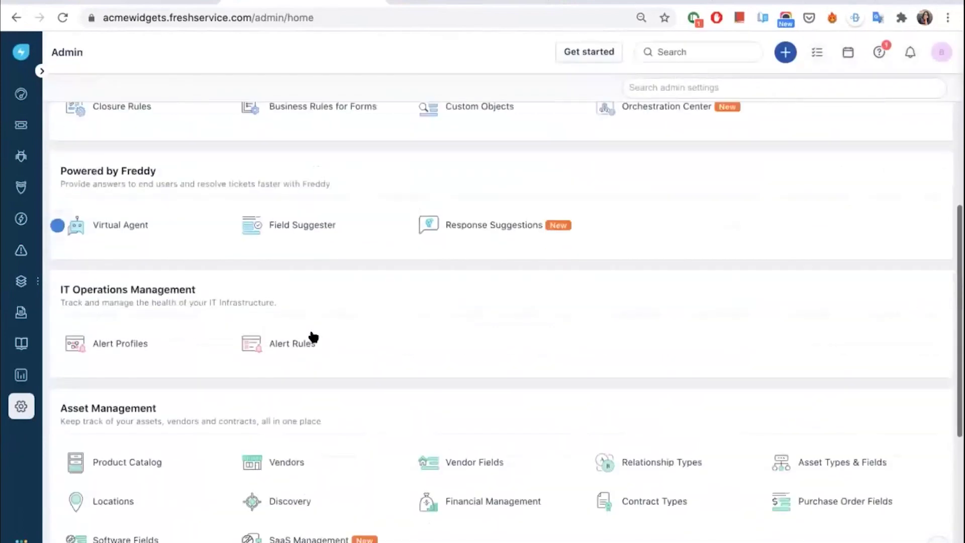
{"action": "left_click", "coordinate": [297, 339]}
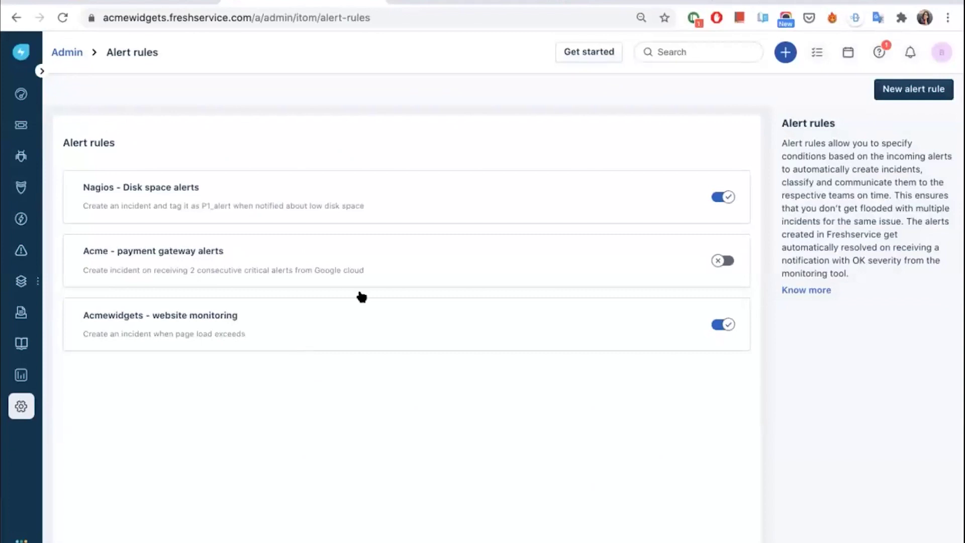
{"action": "left_click", "coordinate": [899, 93]}
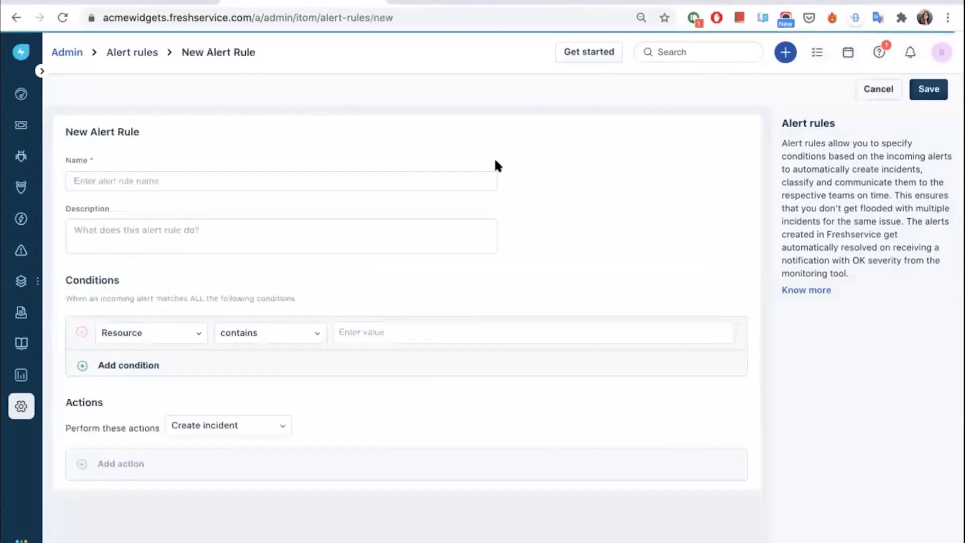
{"action": "scroll", "coordinate": [371, 293], "scroll_direction": "down", "scroll_amount": 1}
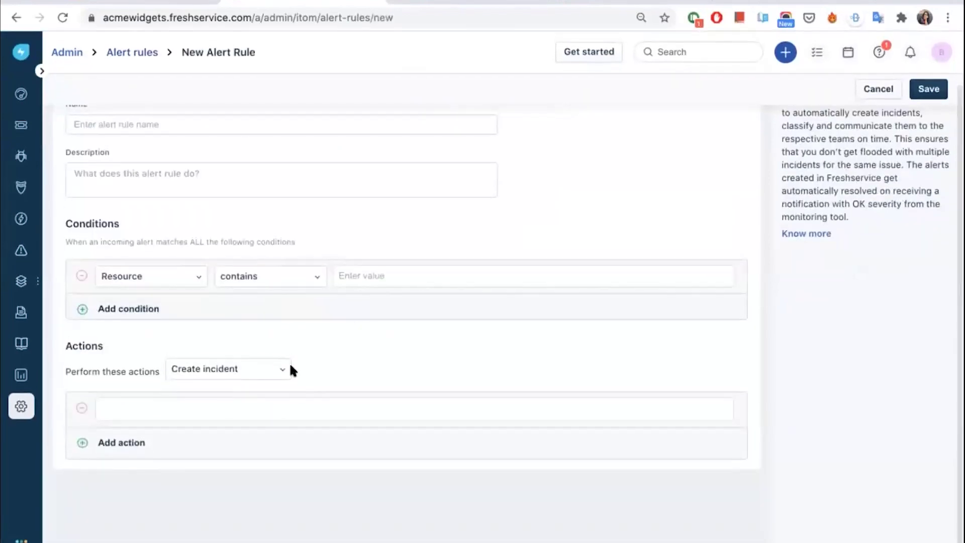
{"action": "left_click", "coordinate": [274, 369]}
{"action": "left_click", "coordinate": [321, 341]}
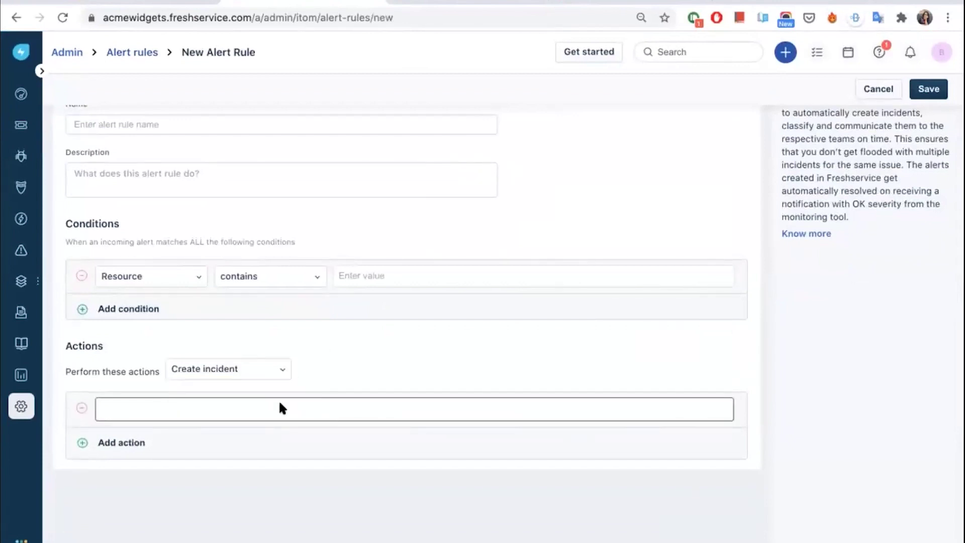
{"action": "scroll", "coordinate": [375, 309], "scroll_direction": "up", "scroll_amount": 1}
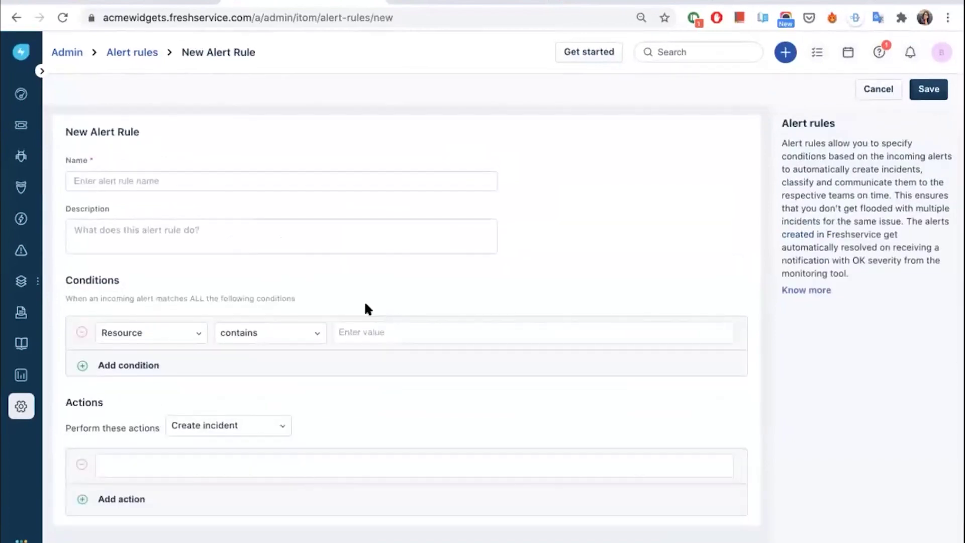
{"action": "left_click", "coordinate": [150, 52]}
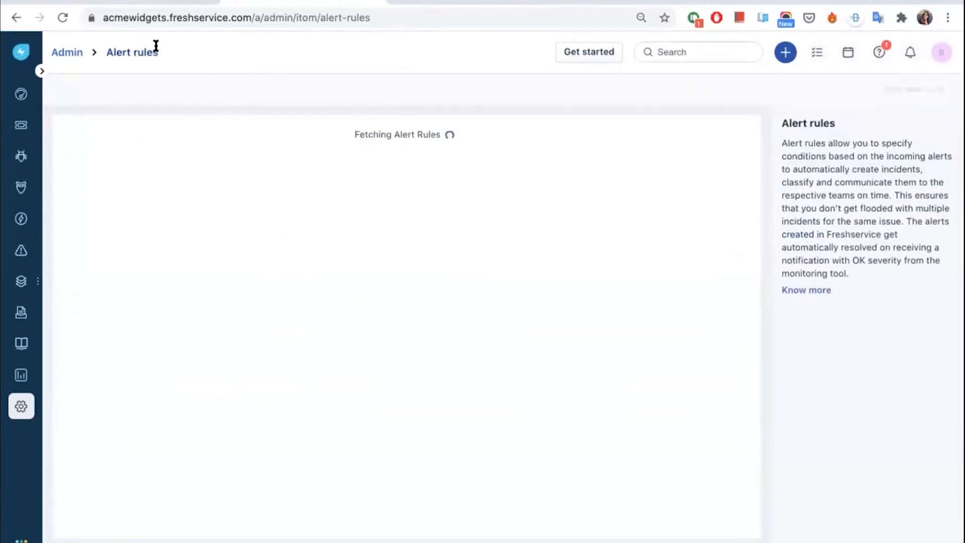
Open the Nagios - Disk space alerts rule and scroll through its conditions and actions
{"action": "left_click", "coordinate": [216, 198]}
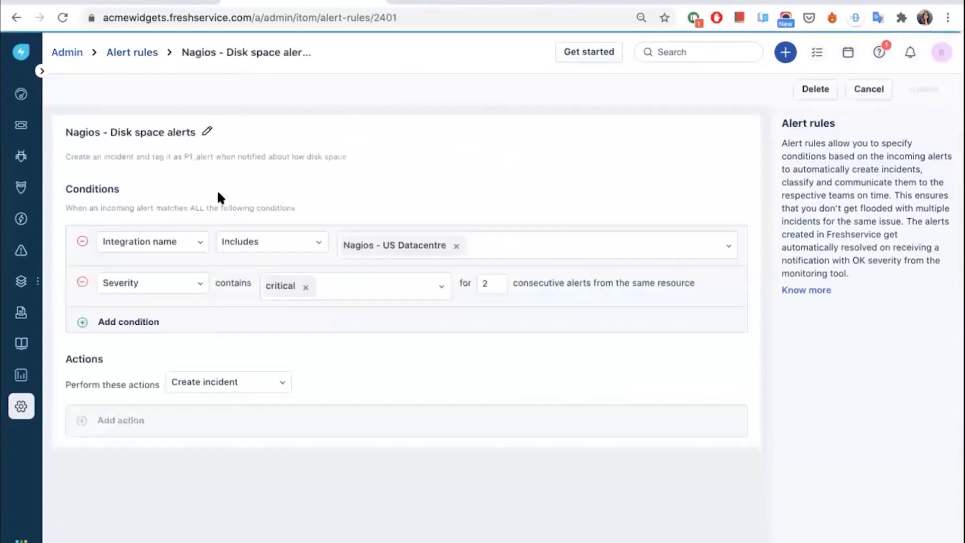
{"action": "scroll", "coordinate": [334, 390], "scroll_direction": "down", "scroll_amount": 3}
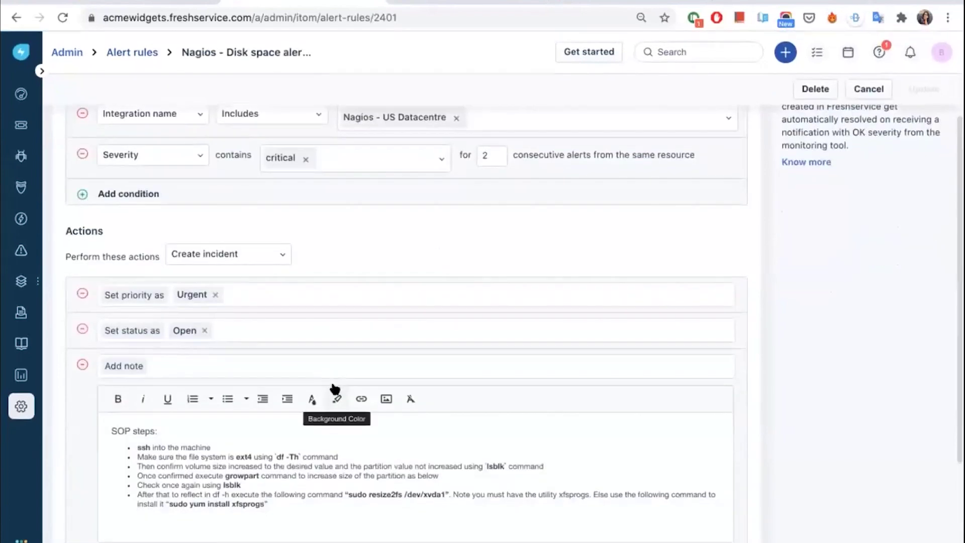
{"action": "scroll", "coordinate": [335, 390], "scroll_direction": "up", "scroll_amount": 3}
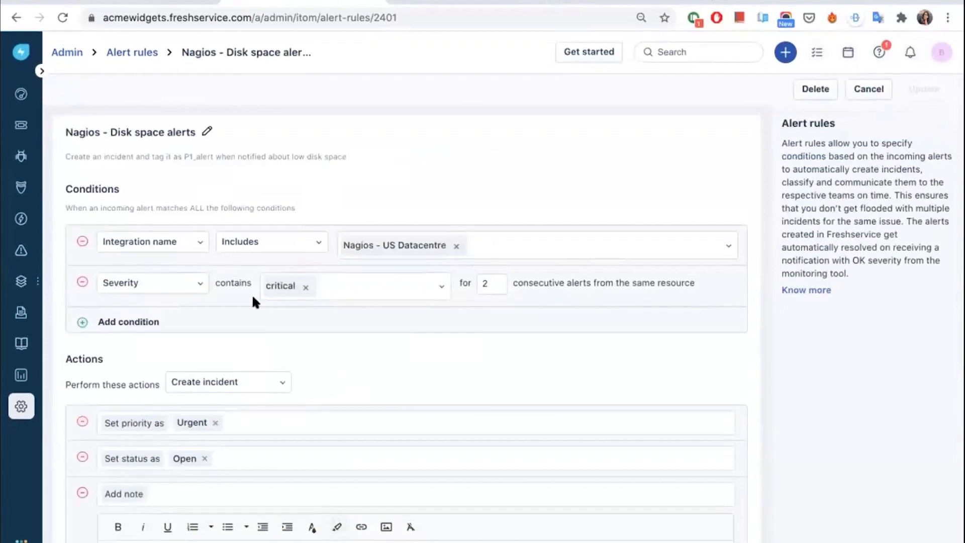
{"action": "scroll", "coordinate": [200, 316], "scroll_direction": "down", "scroll_amount": 1}
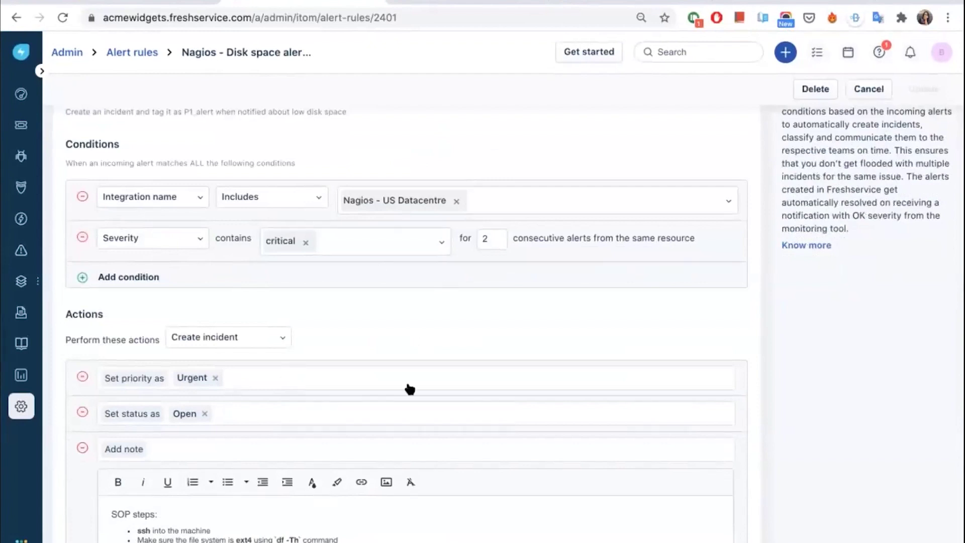
{"action": "scroll", "coordinate": [409, 386], "scroll_direction": "down", "scroll_amount": 3}
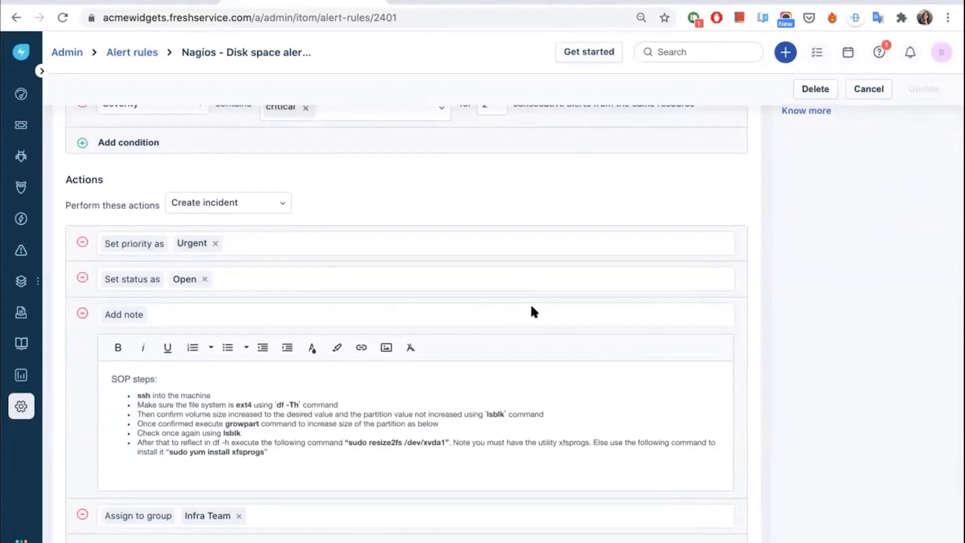
{"action": "scroll", "coordinate": [530, 303], "scroll_direction": "down", "scroll_amount": 3}
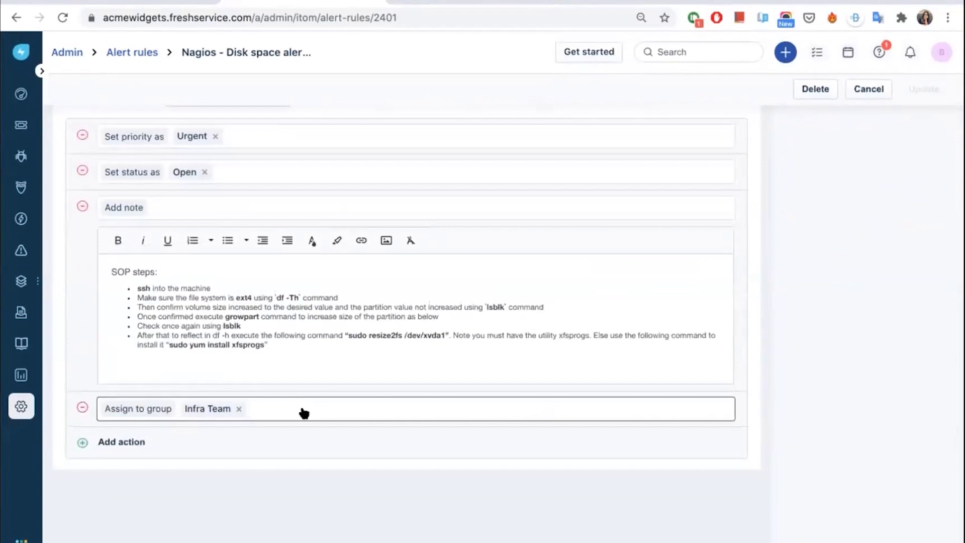
Try adding an action and a Resource condition, then return to the alerts list unsaved
{"action": "left_click", "coordinate": [128, 440]}
{"action": "scroll", "coordinate": [203, 511], "scroll_direction": "down", "scroll_amount": 1}
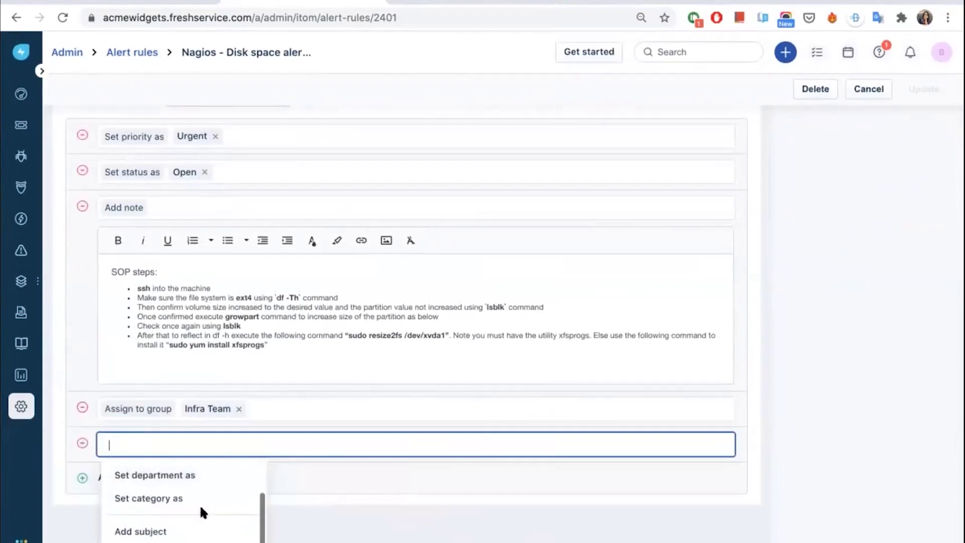
{"action": "scroll", "coordinate": [200, 503], "scroll_direction": "up", "scroll_amount": 2}
{"action": "left_click", "coordinate": [454, 469]}
{"action": "scroll", "coordinate": [614, 206], "scroll_direction": "up", "scroll_amount": 5}
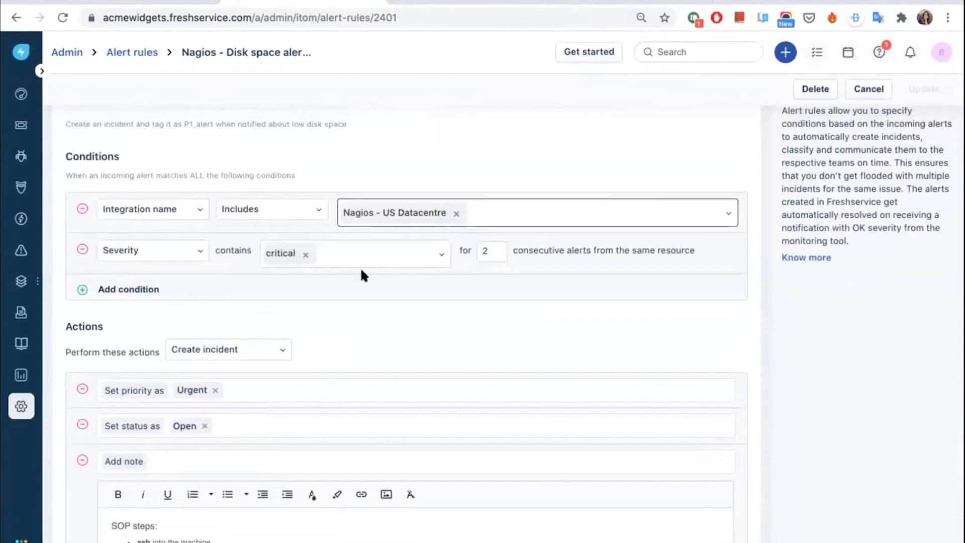
{"action": "left_click", "coordinate": [119, 293]}
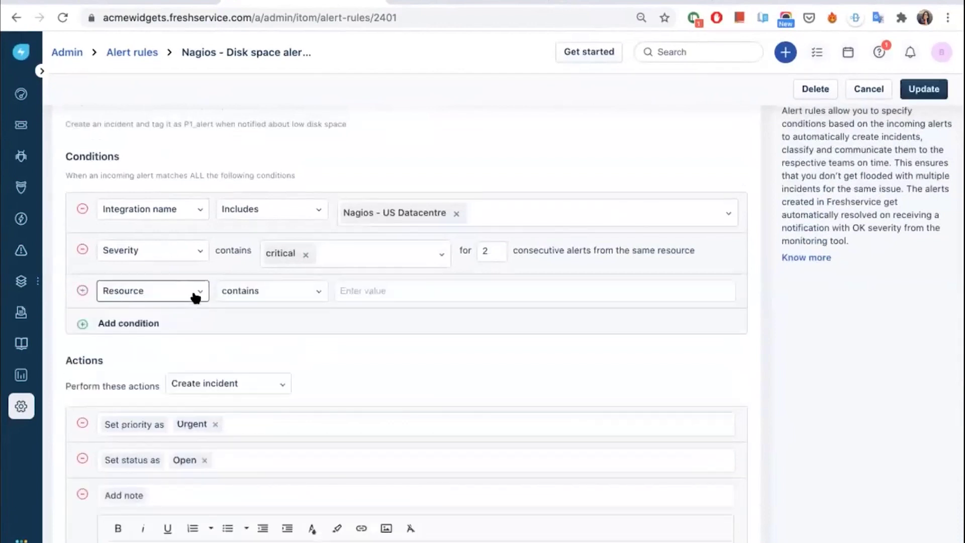
{"action": "left_click", "coordinate": [194, 295]}
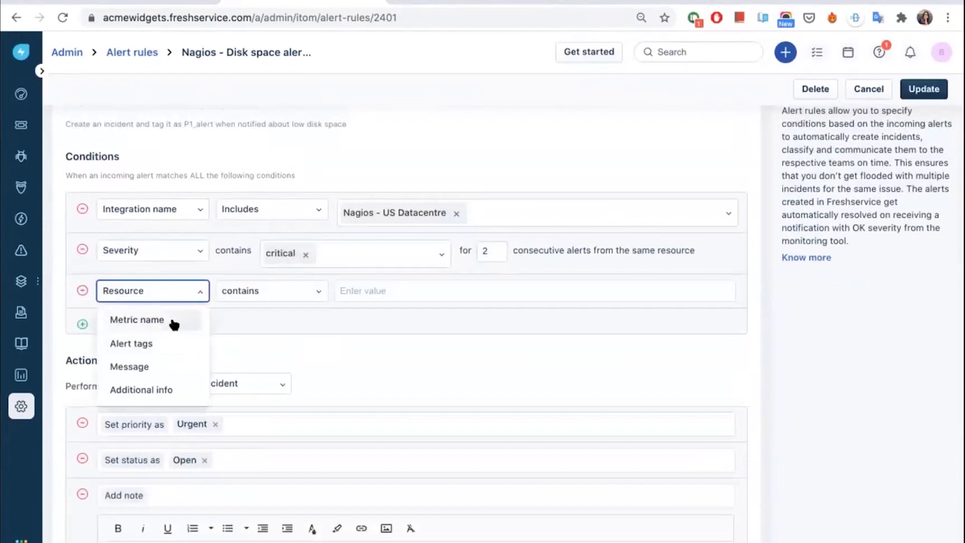
{"action": "left_click", "coordinate": [331, 352]}
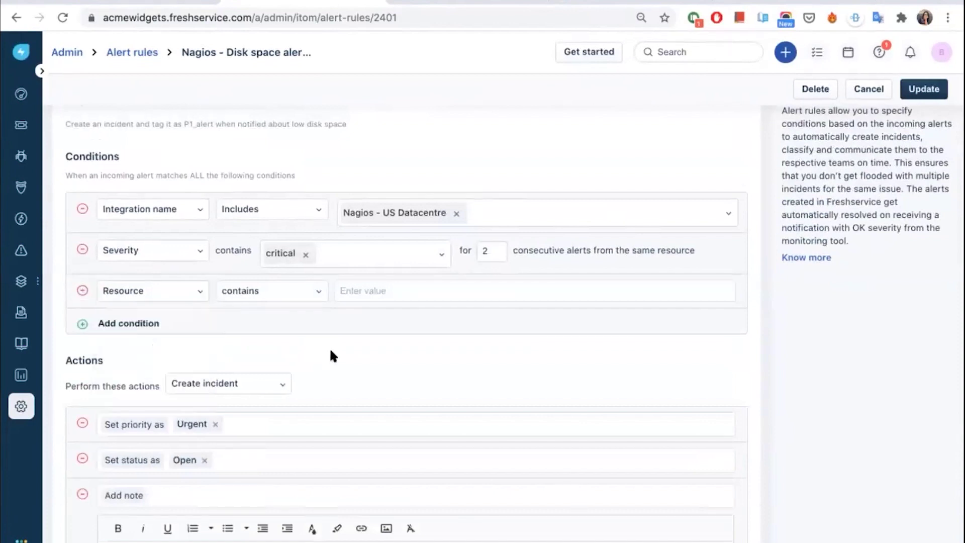
{"action": "left_click", "coordinate": [25, 249]}
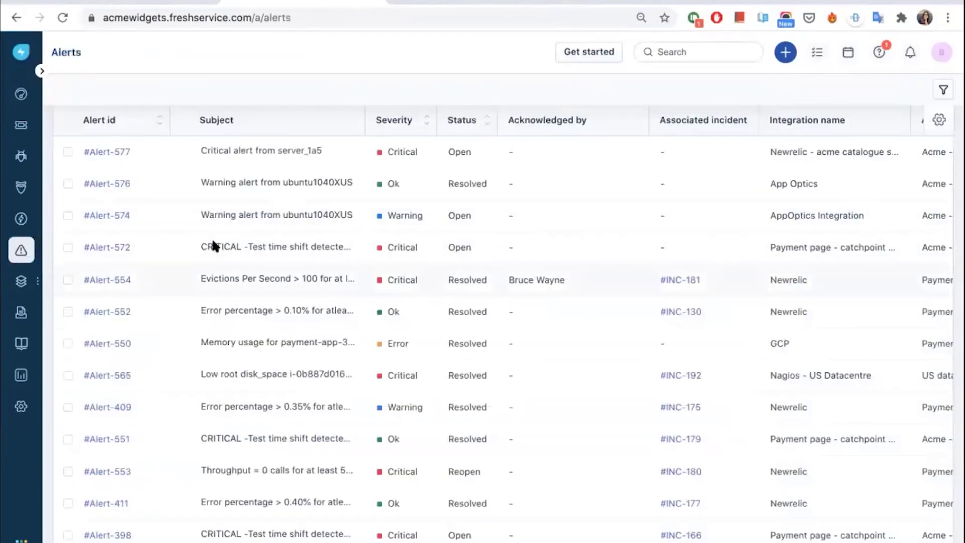
Open #Alert-381, view its Associations, and follow the linked incident #INC-129
{"action": "scroll", "coordinate": [212, 241], "scroll_direction": "down", "scroll_amount": 5}
{"action": "scroll", "coordinate": [224, 255], "scroll_direction": "down", "scroll_amount": 2}
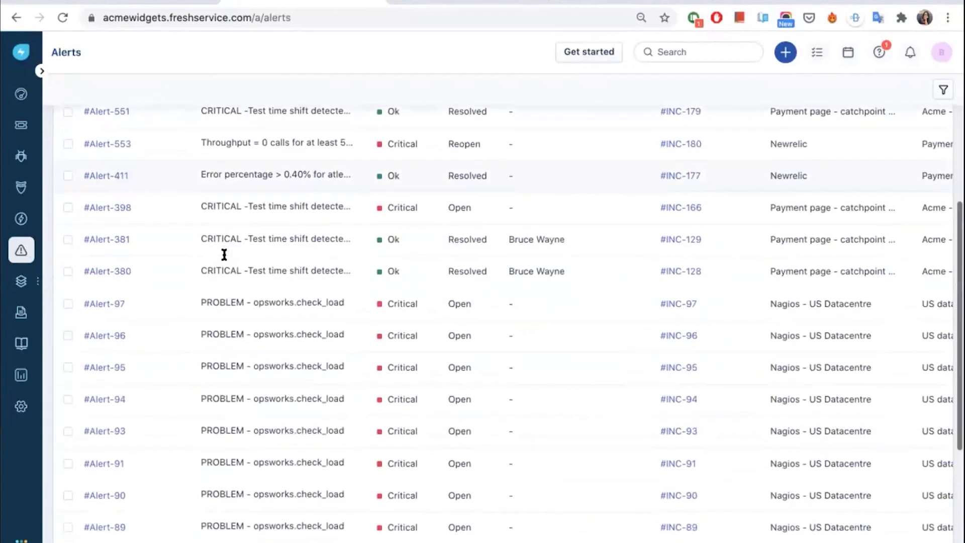
{"action": "left_click", "coordinate": [104, 240]}
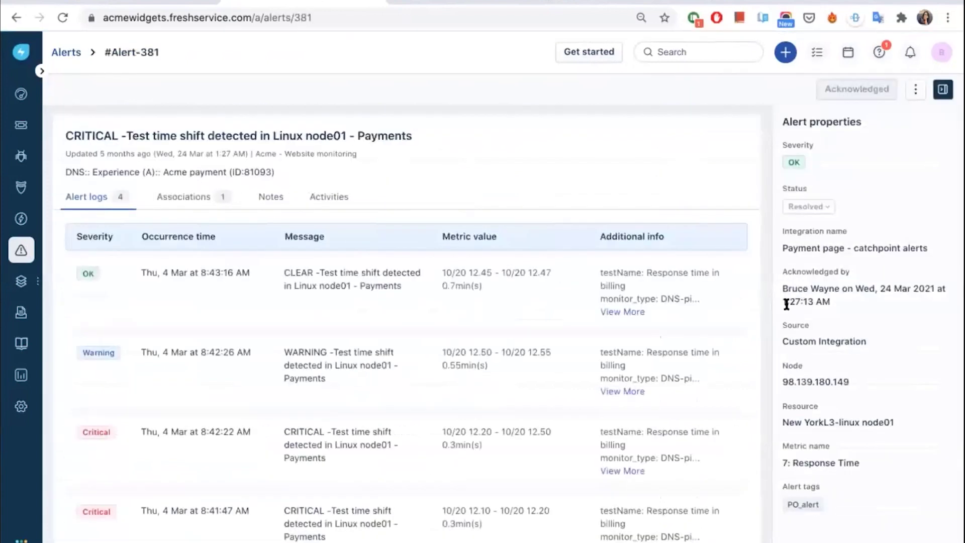
{"action": "left_click", "coordinate": [201, 198]}
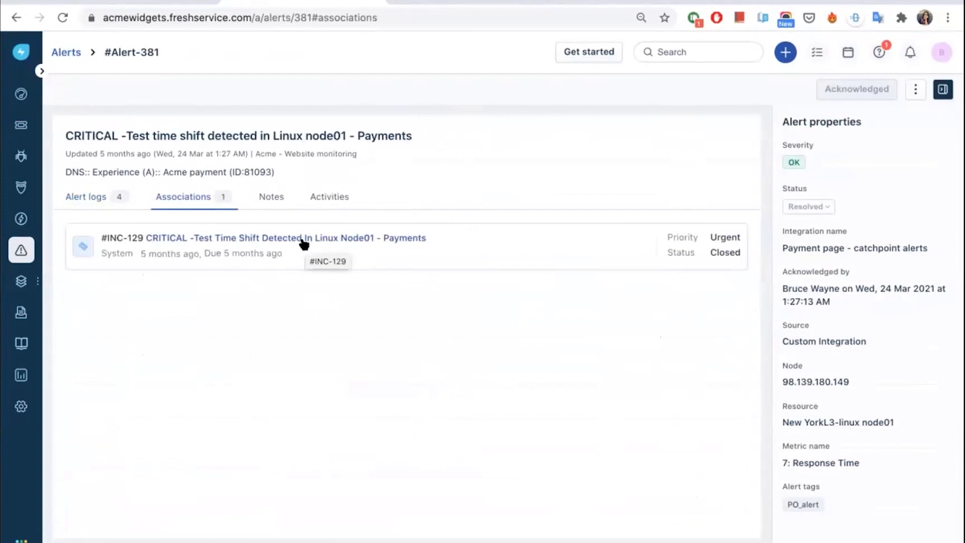
{"action": "left_click", "coordinate": [304, 239]}
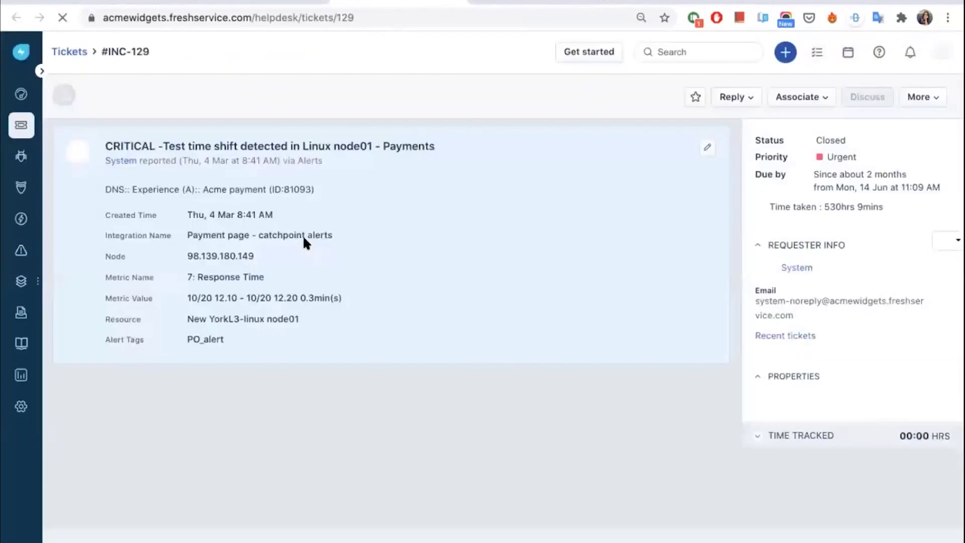
Look over incident #INC-129 and open #Alert-381 from its Alerts (1) tab
{"action": "scroll", "coordinate": [373, 119], "scroll_direction": "down", "scroll_amount": 3}
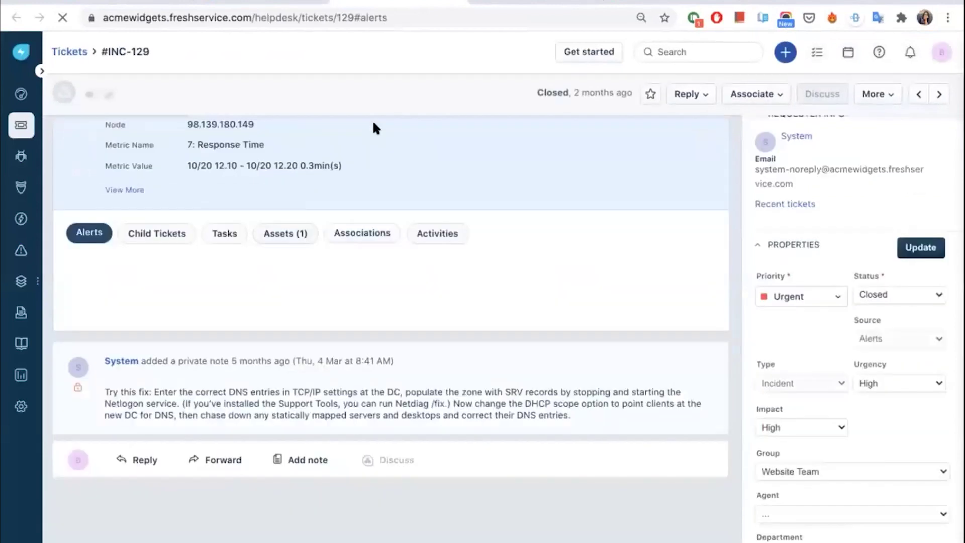
{"action": "scroll", "coordinate": [398, 163], "scroll_direction": "up", "scroll_amount": 5}
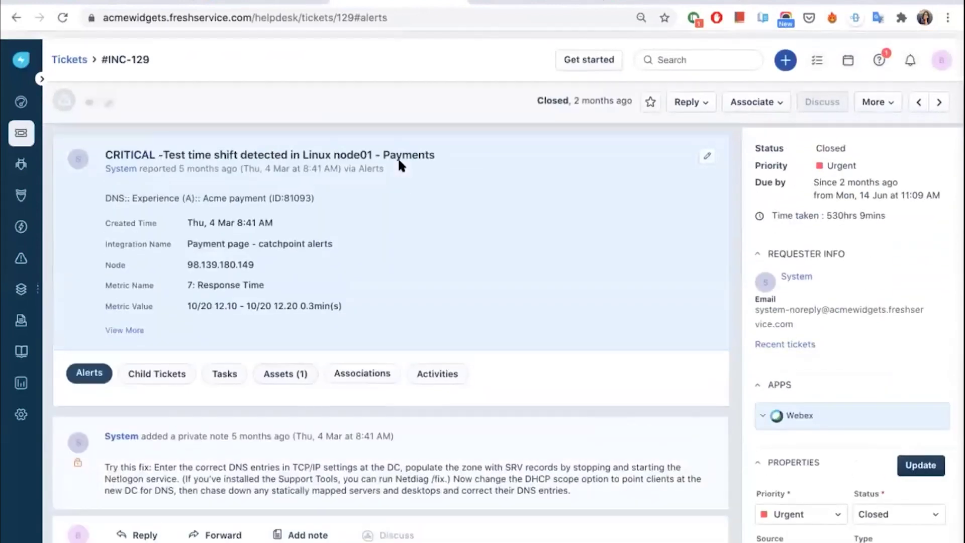
{"action": "scroll", "coordinate": [603, 281], "scroll_direction": "down", "scroll_amount": 2}
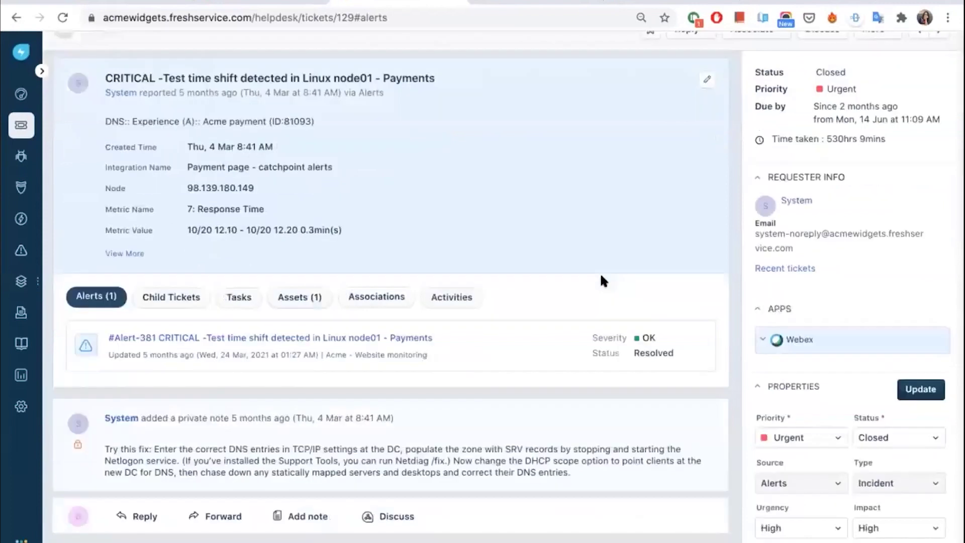
{"action": "scroll", "coordinate": [603, 280], "scroll_direction": "down", "scroll_amount": 3}
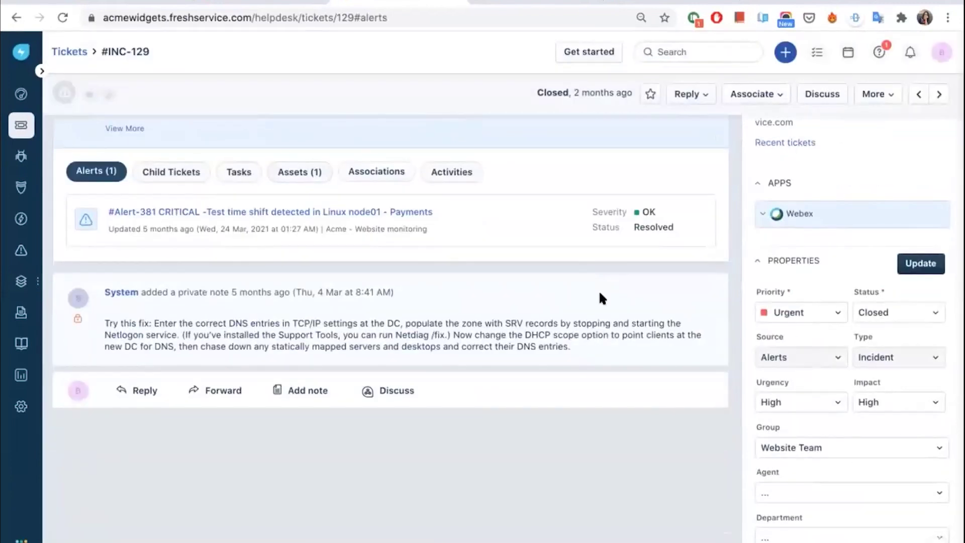
{"action": "scroll", "coordinate": [598, 290], "scroll_direction": "up", "scroll_amount": 3}
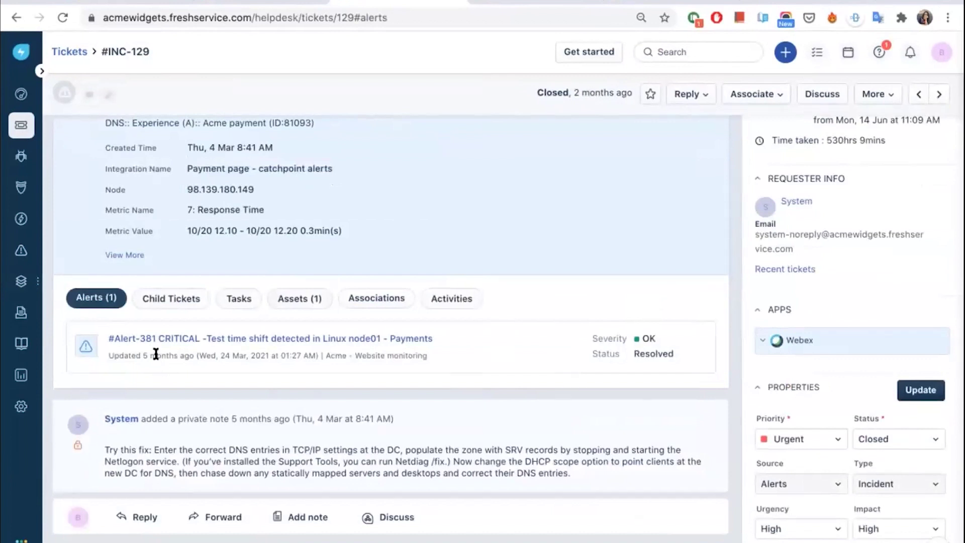
{"action": "scroll", "coordinate": [156, 355], "scroll_direction": "up", "scroll_amount": 1}
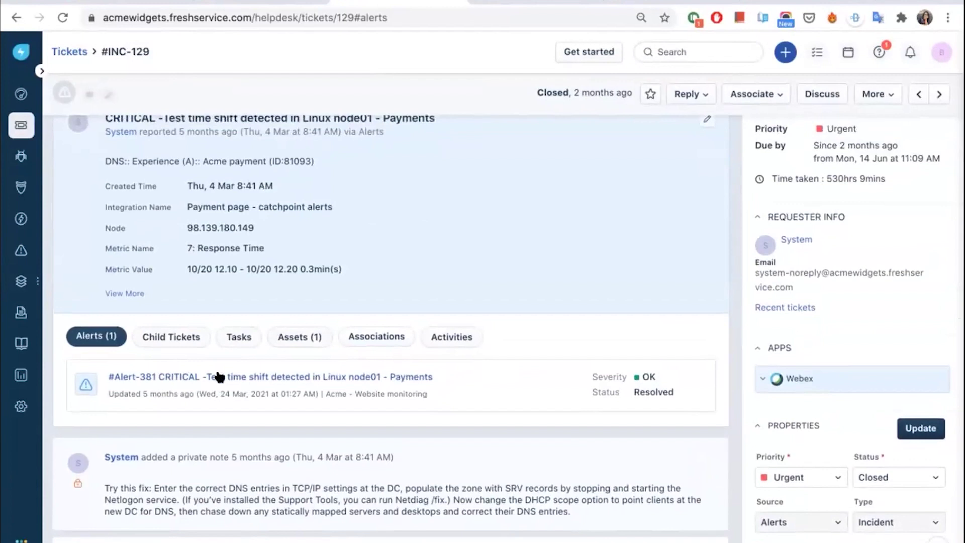
{"action": "left_click", "coordinate": [219, 376]}
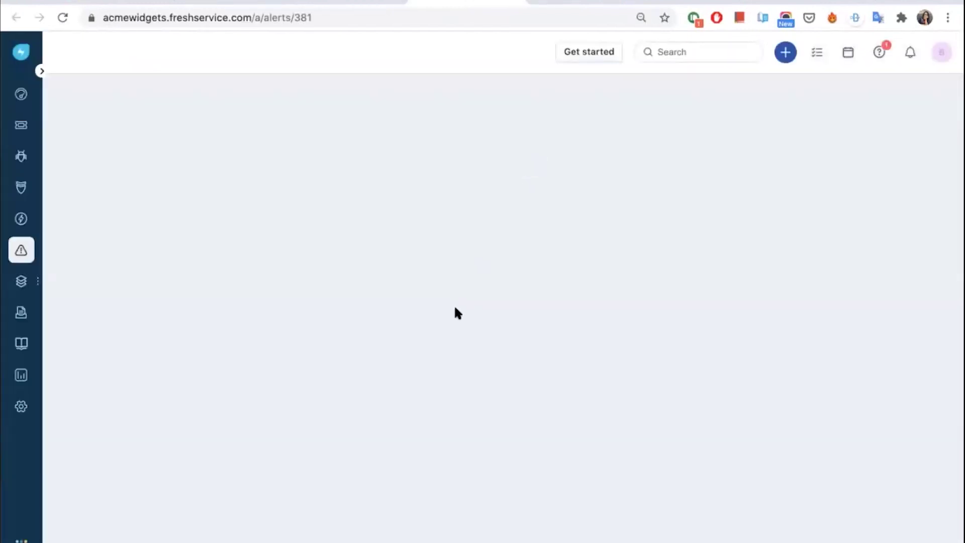
Back on INC-129, expand the full alert details showing resource New YorkL3-linux node01
{"action": "scroll", "coordinate": [422, 397], "scroll_direction": "down", "scroll_amount": 2}
{"action": "scroll", "coordinate": [420, 388], "scroll_direction": "up", "scroll_amount": 2}
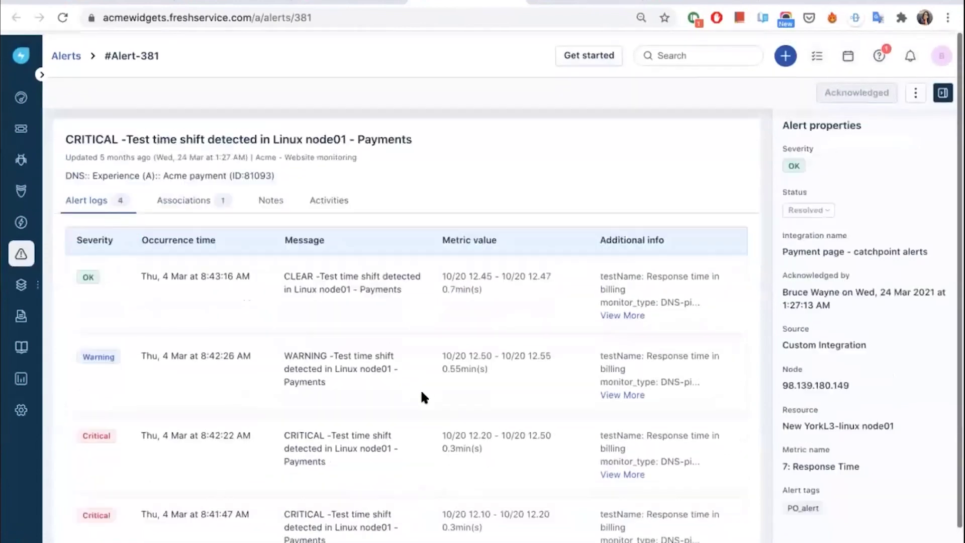
{"action": "left_click", "coordinate": [354, 4]}
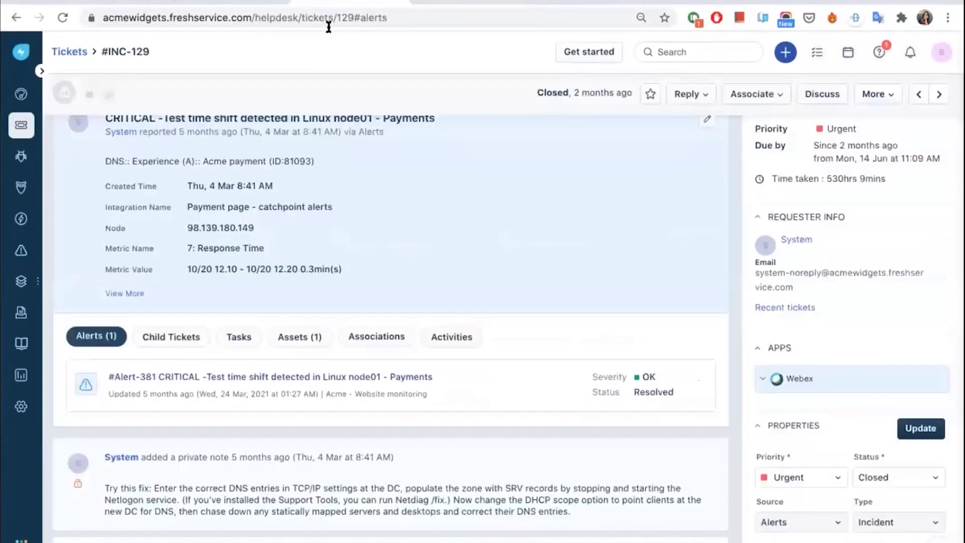
{"action": "scroll", "coordinate": [382, 258], "scroll_direction": "down", "scroll_amount": 2}
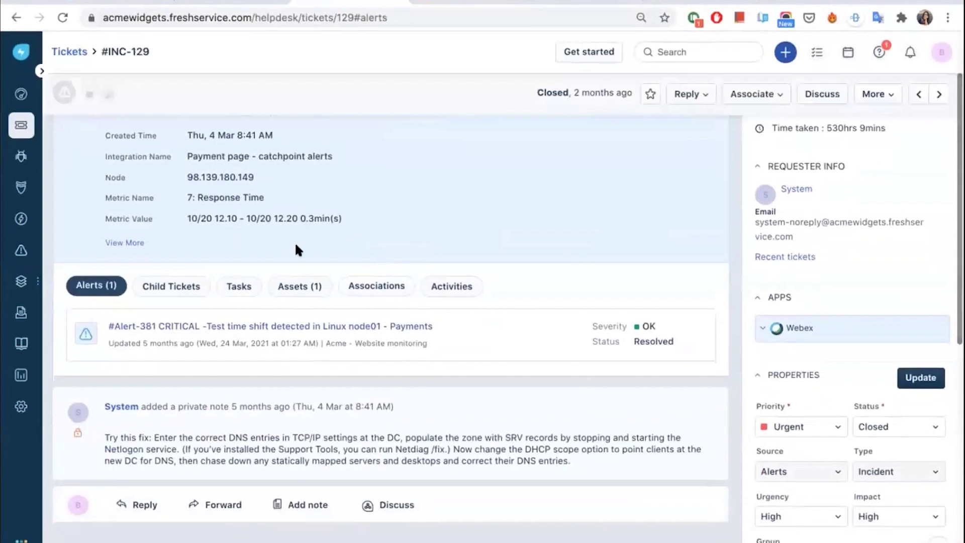
{"action": "left_click", "coordinate": [123, 243]}
{"action": "left_click_drag", "start_coordinate": [187, 237], "coordinate": [303, 238]}
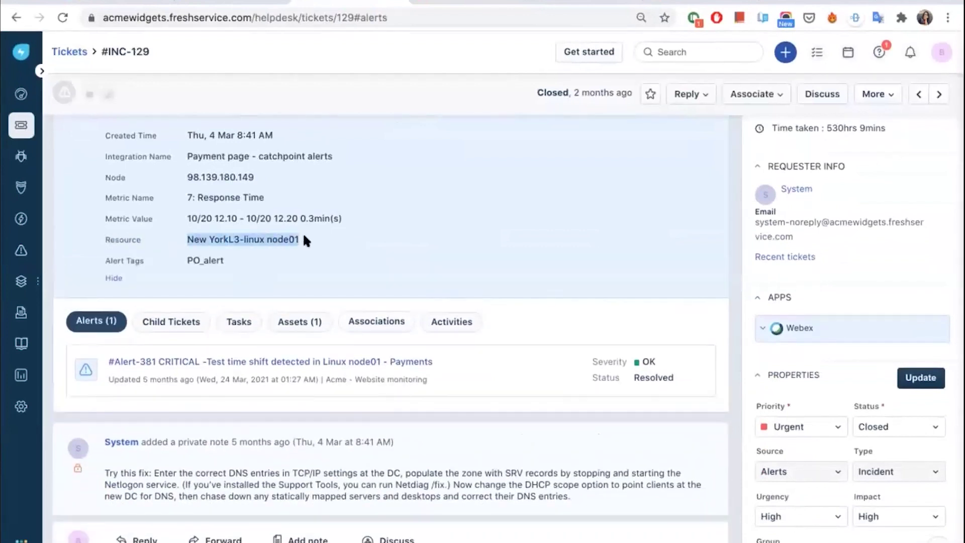
{"action": "left_click", "coordinate": [340, 220]}
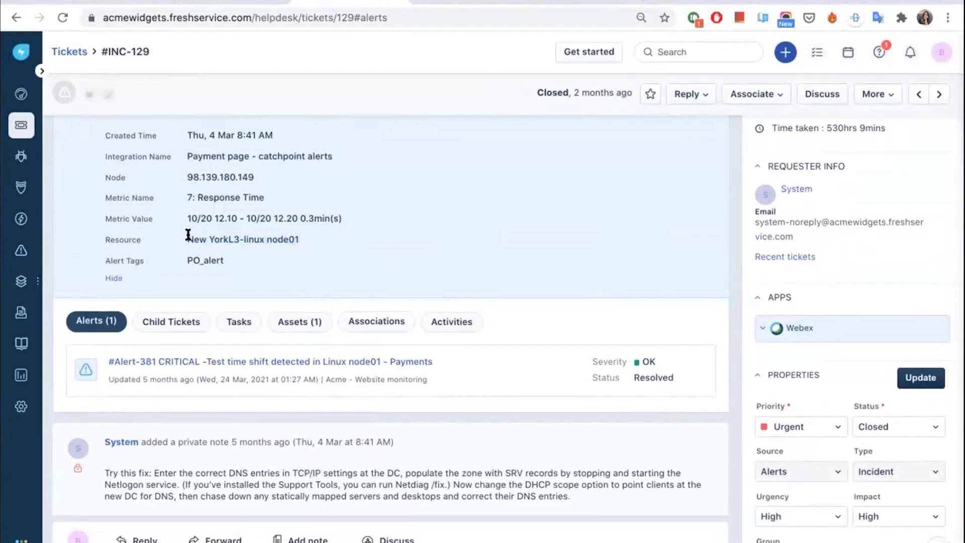
Review INC-129's linked assets and alert, then bring up the Analytics reports page
{"action": "left_click", "coordinate": [297, 322]}
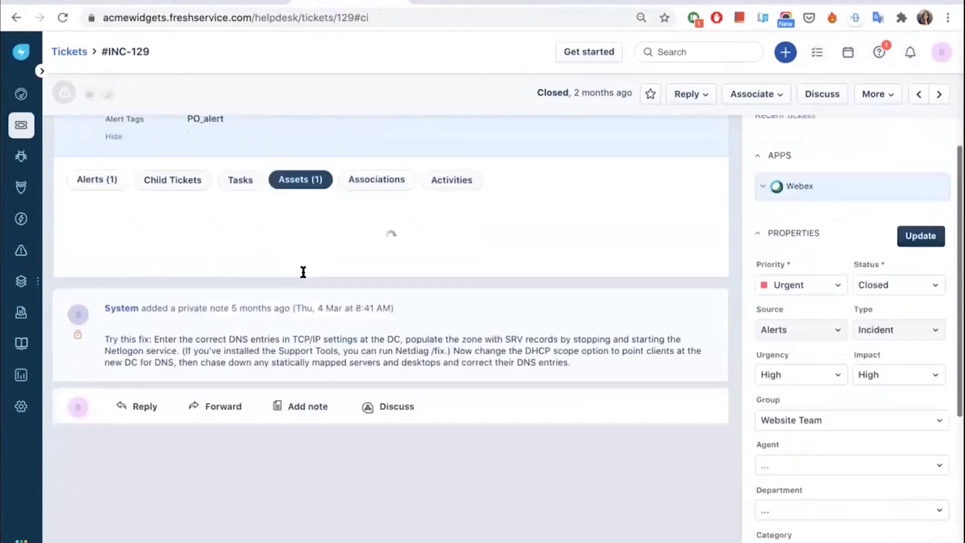
{"action": "scroll", "coordinate": [312, 206], "scroll_direction": "up", "scroll_amount": 2}
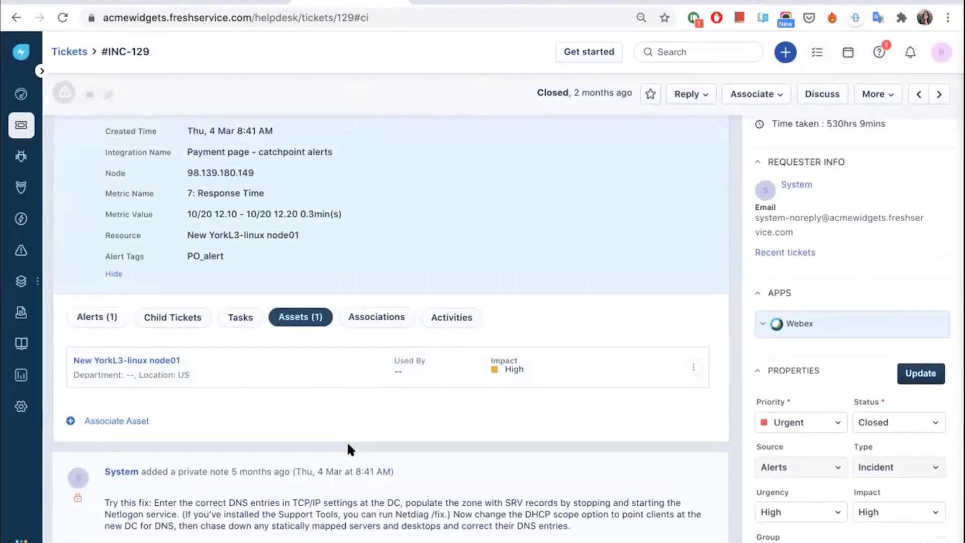
{"action": "scroll", "coordinate": [346, 448], "scroll_direction": "up", "scroll_amount": 3}
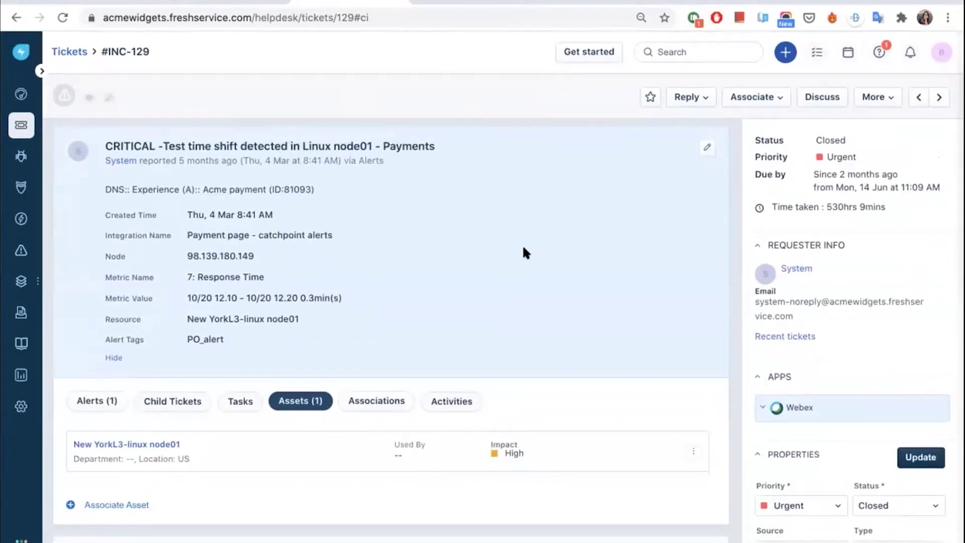
{"action": "left_click", "coordinate": [91, 397]}
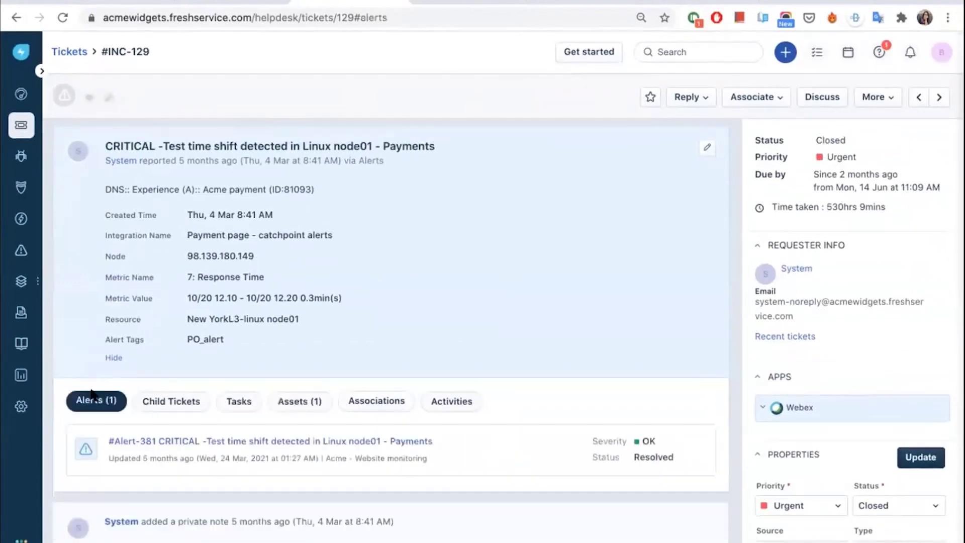
{"action": "scroll", "coordinate": [285, 140], "scroll_direction": "down", "scroll_amount": 3}
{"action": "scroll", "coordinate": [285, 140], "scroll_direction": "down", "scroll_amount": 2}
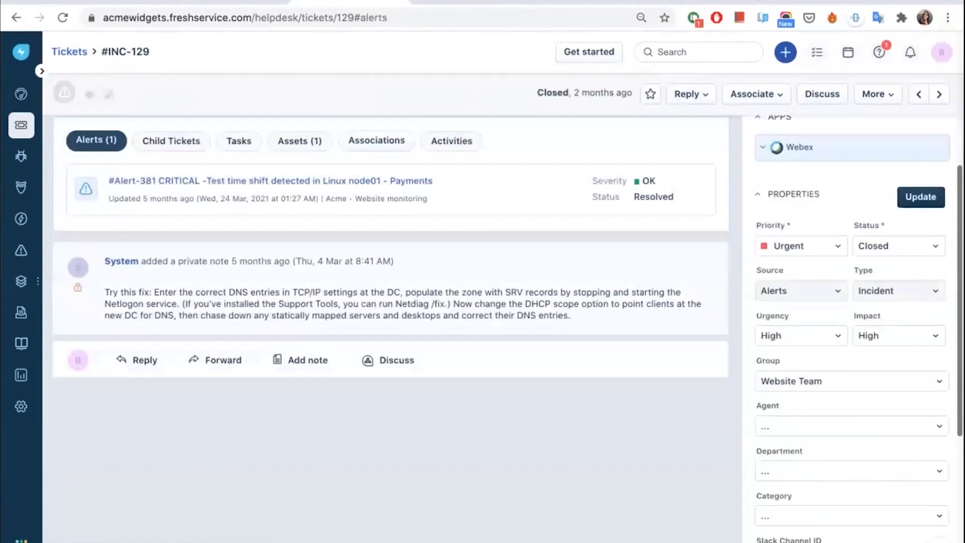
{"action": "left_click", "coordinate": [22, 377]}
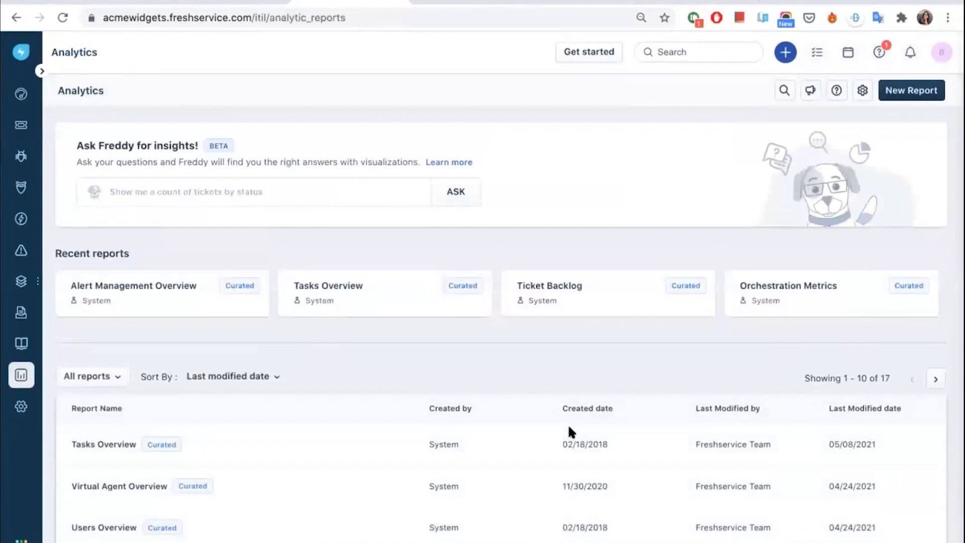
Open the Alert Management Overview report charting alerts by integration, then head to Tickets
{"action": "left_click", "coordinate": [151, 287]}
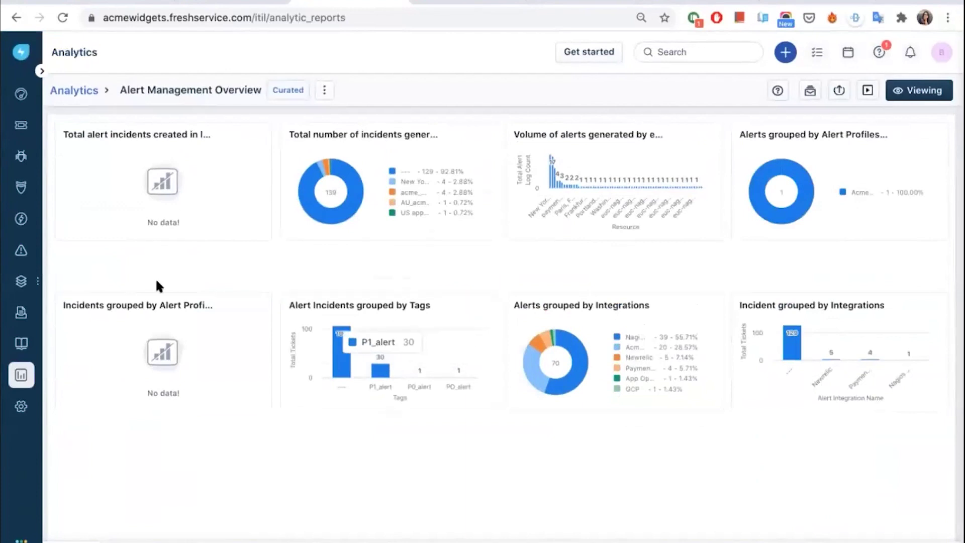
{"action": "left_click", "coordinate": [18, 131]}
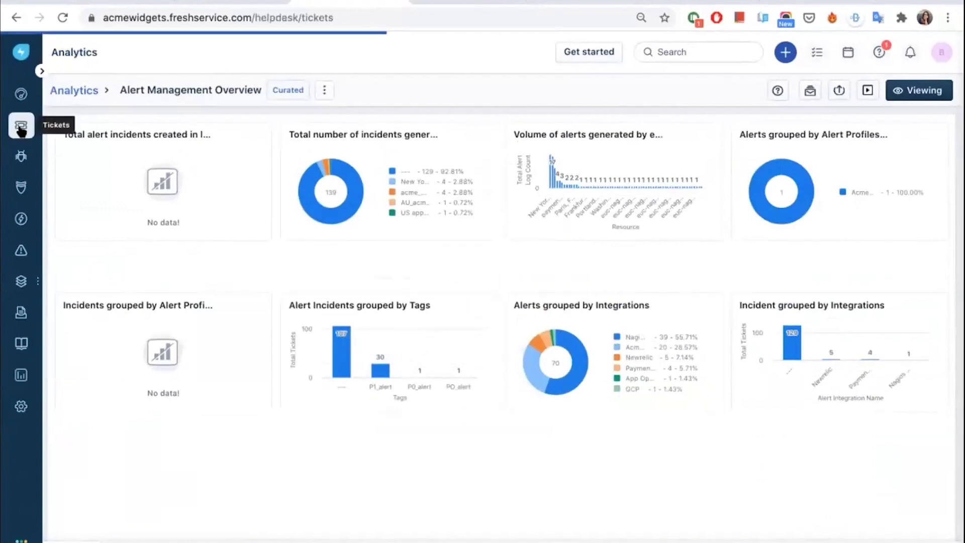